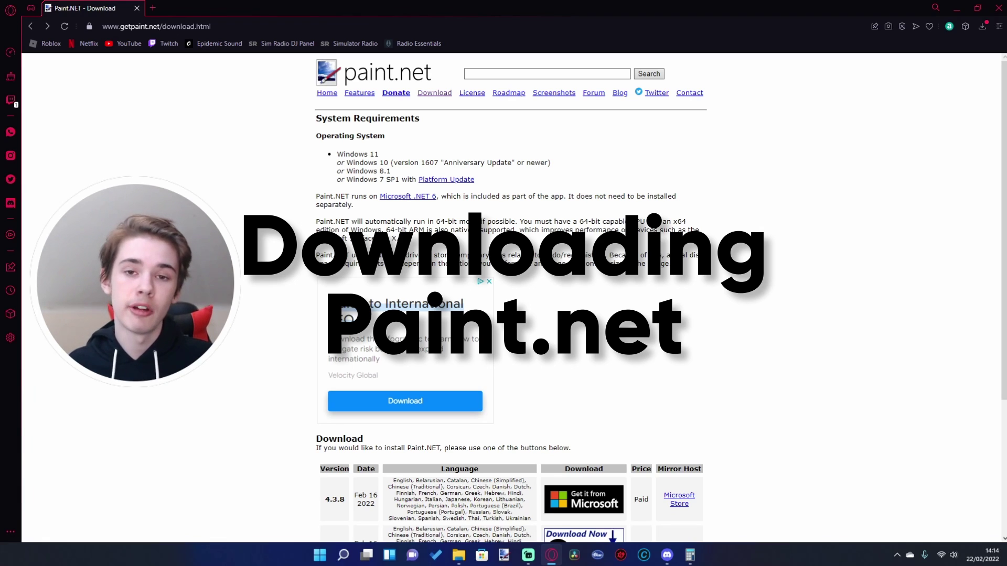
Step: Scroll the getpaint.net page and open the dotPDN 'Download Now' link for free paint.net 4.3.8
scroll(511, 294, down, 3)
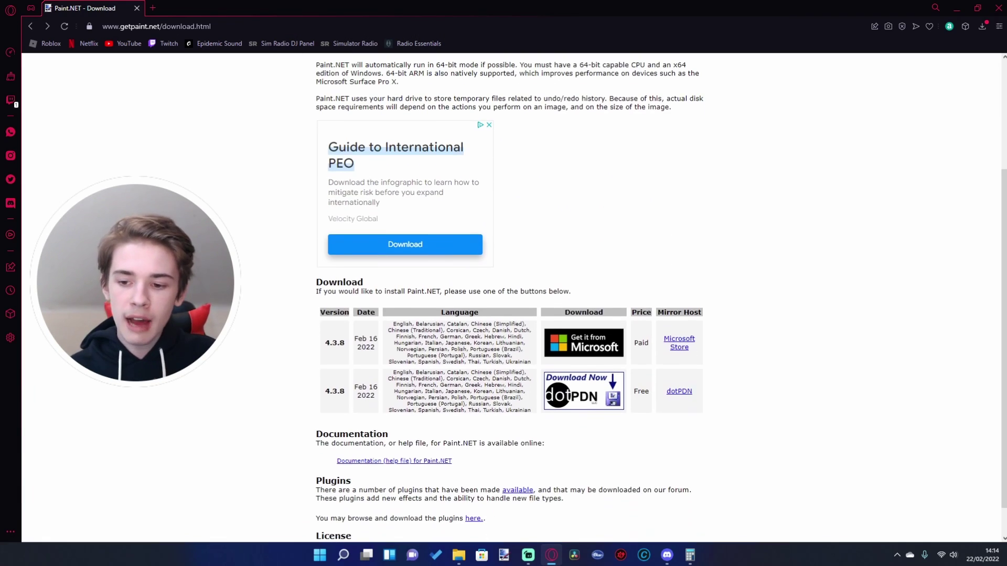
scroll(576, 375, down, 1)
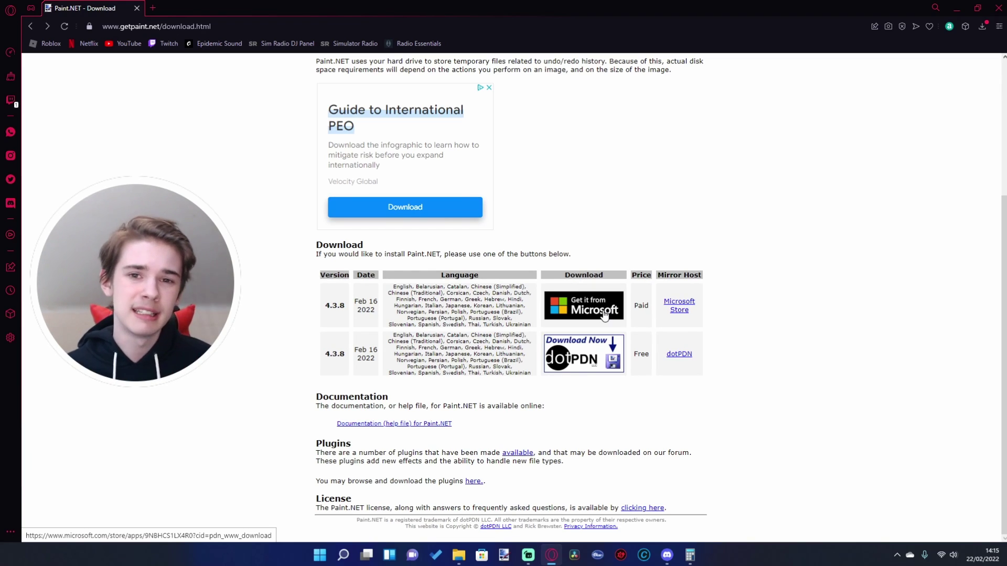
click(602, 347)
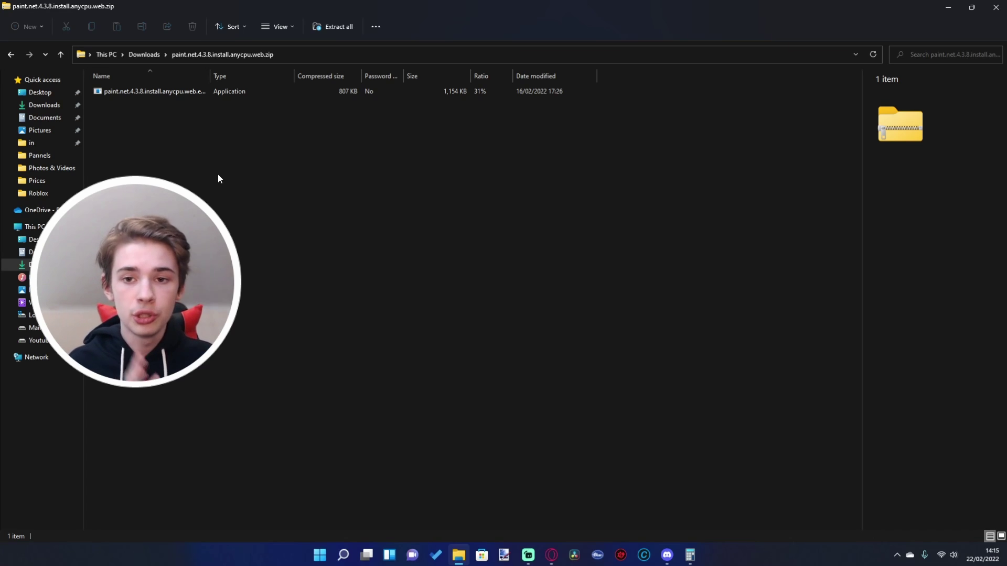
Step: Run the paint.net installer from inside the downloaded zip
click(220, 91)
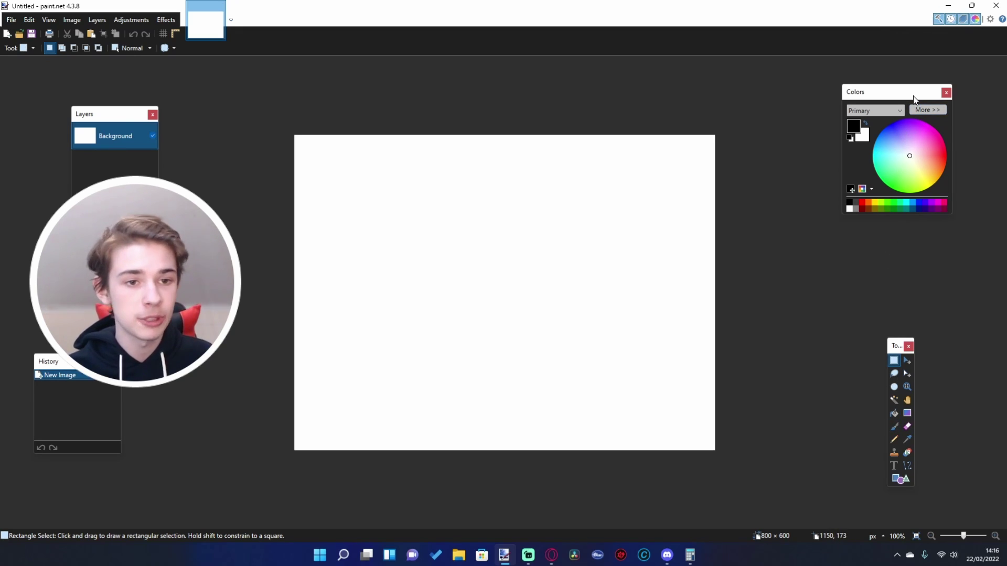
Step: Drag the Colors, Layers and History panels to new positions around the canvas
mouse_move(913, 98)
mouse_down()
mouse_move(908, 152)
mouse_move(899, 108)
mouse_up()
drag(118, 115, 97, 86)
drag(89, 364, 194, 417)
drag(81, 84, 201, 83)
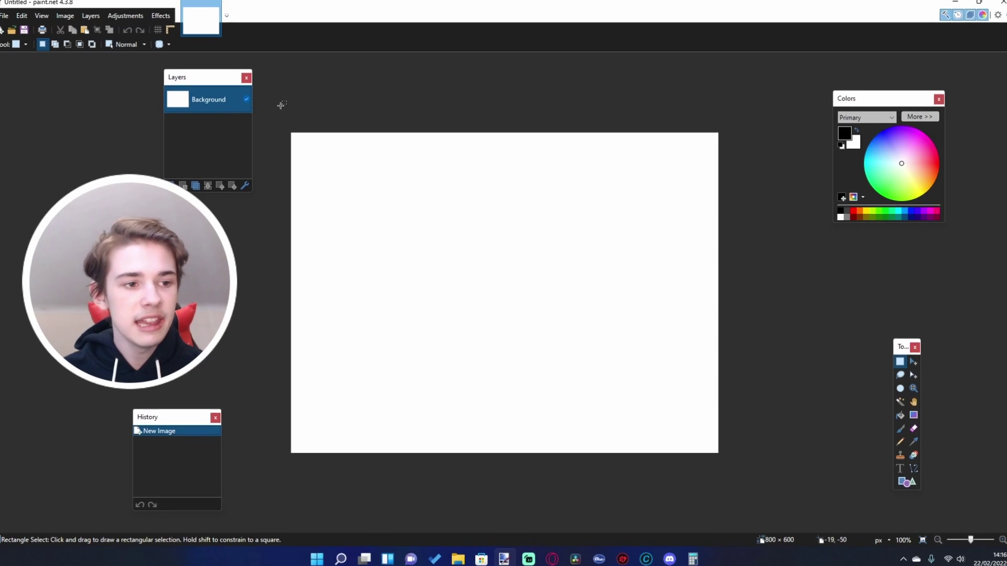
drag(281, 102, 752, 467)
key(ctrl+d)
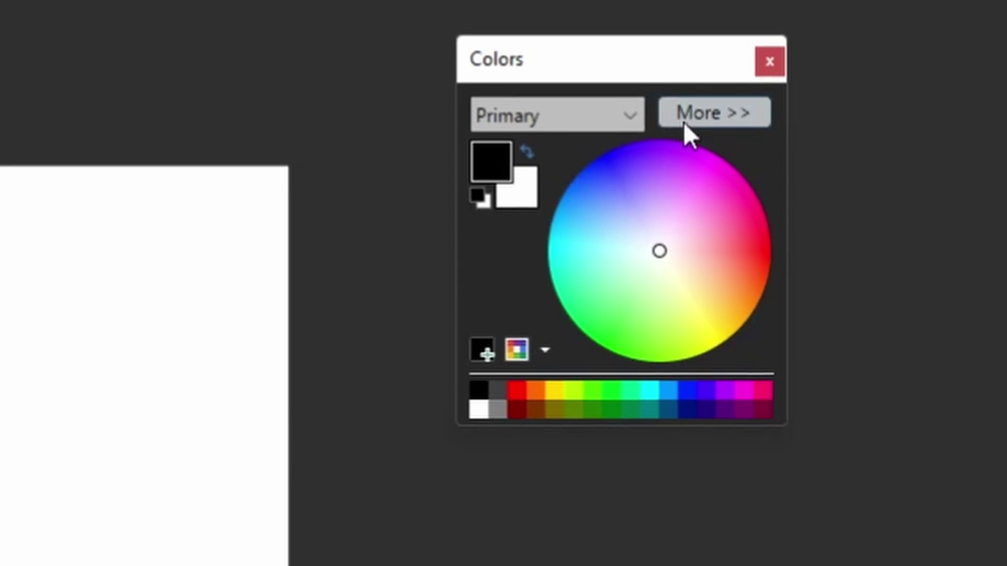
Step: Expand the Colors window with More >> to show RGB, Hex, HSV and opacity values
click(684, 126)
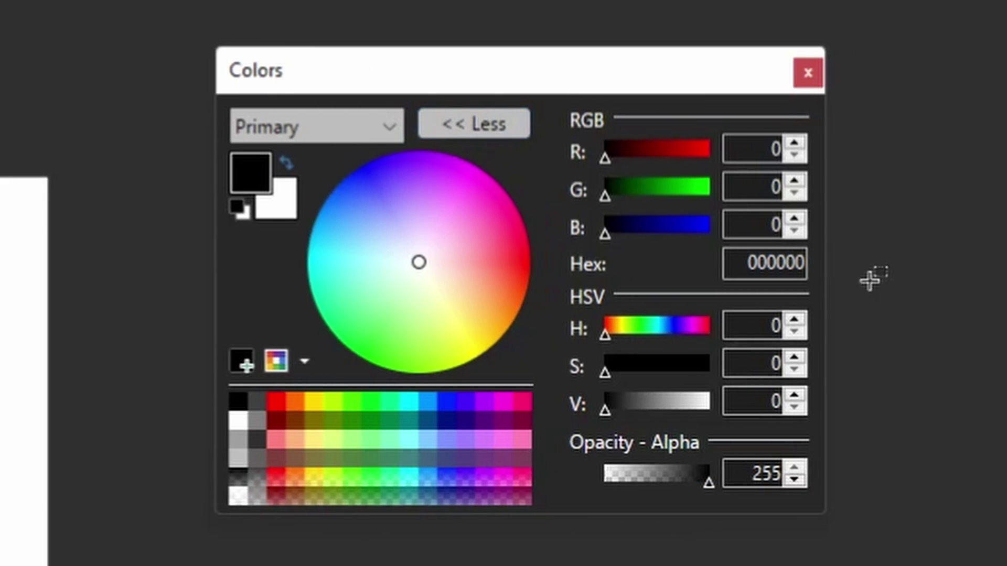
click(467, 125)
click(473, 124)
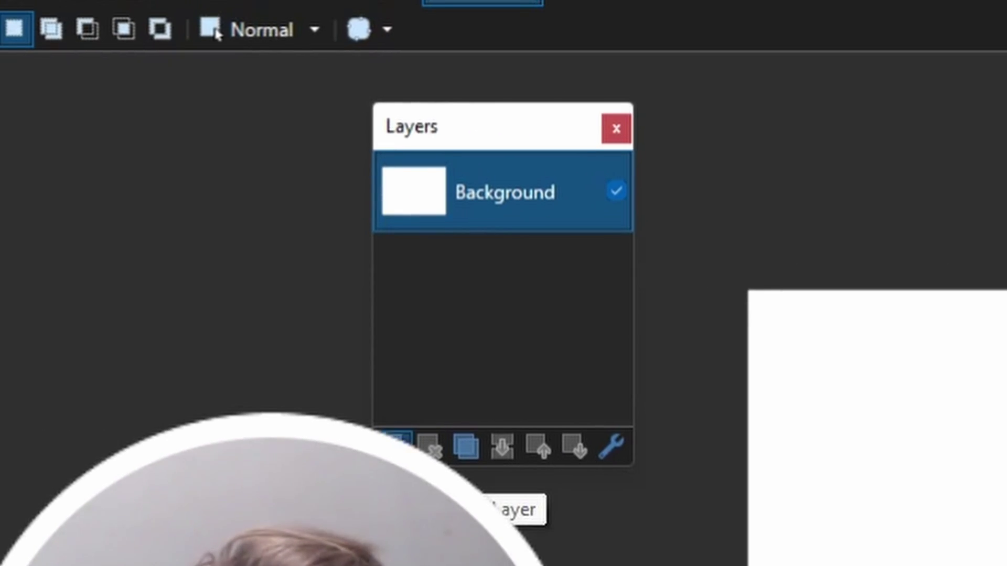
Step: Add Layer 2, toggle Layer 2 and Background visibility, then delete Layer 2
click(396, 444)
key(b)
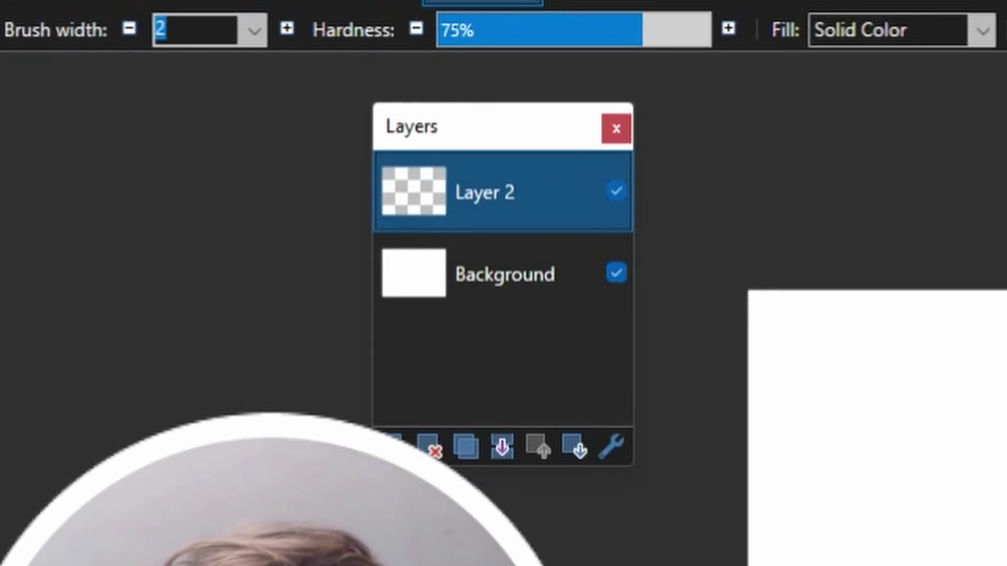
click(616, 191)
click(616, 190)
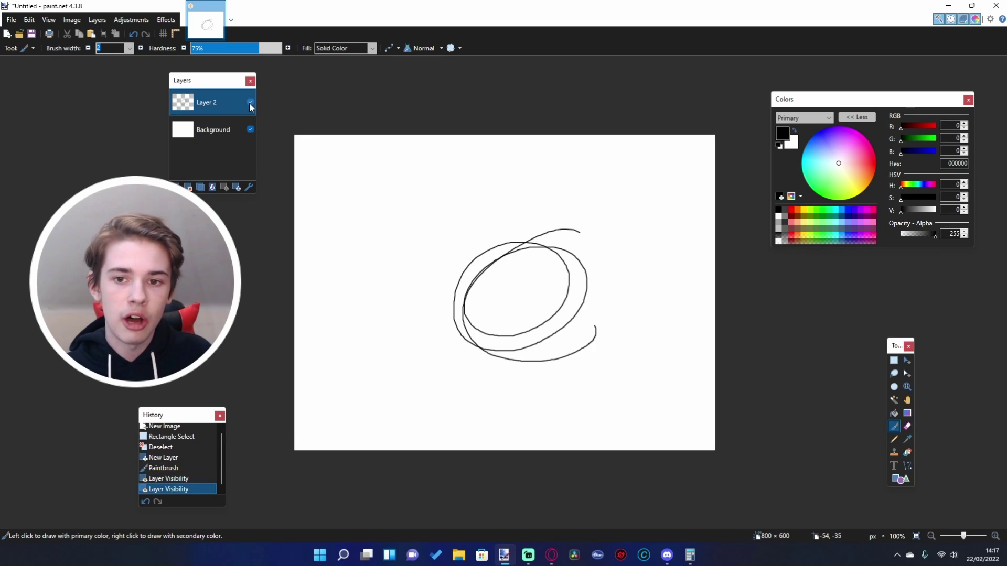
click(616, 191)
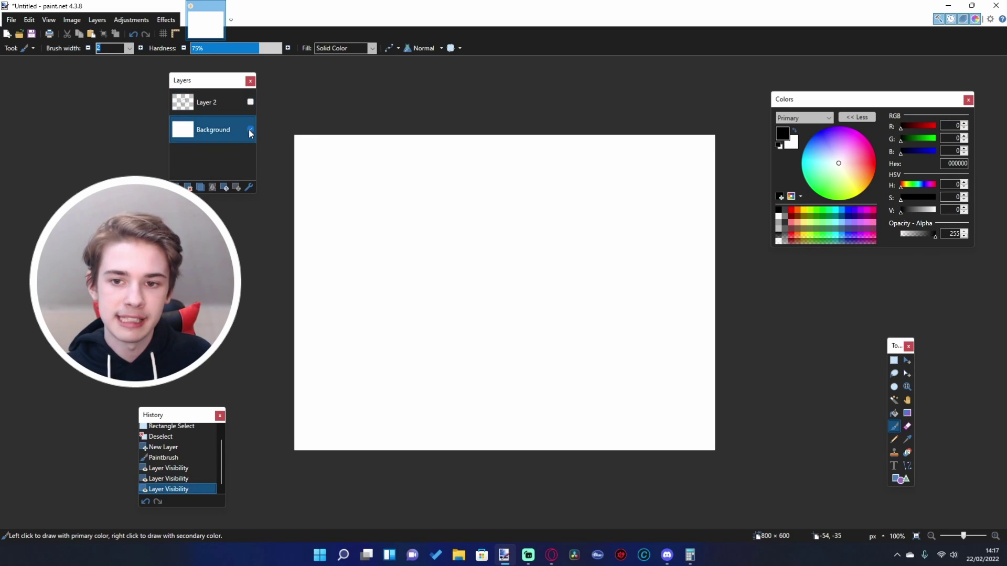
click(250, 130)
click(250, 130)
click(225, 102)
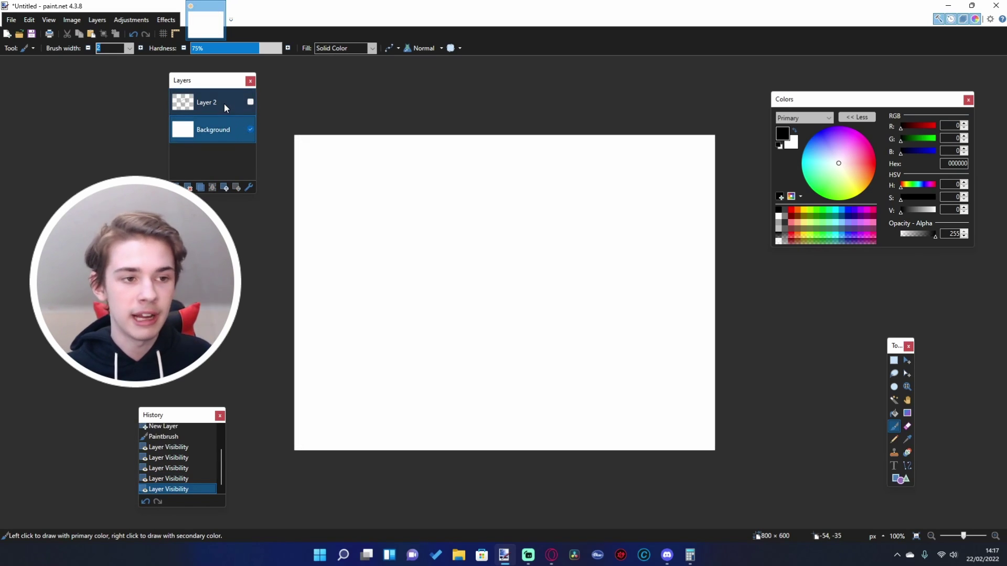
key(ctrl+shift+Delete)
Step: Step back through History to before the new layer, then redo up to its deletion
mouse_move(222, 473)
mouse_down()
mouse_move(224, 443)
mouse_move(211, 480)
mouse_up()
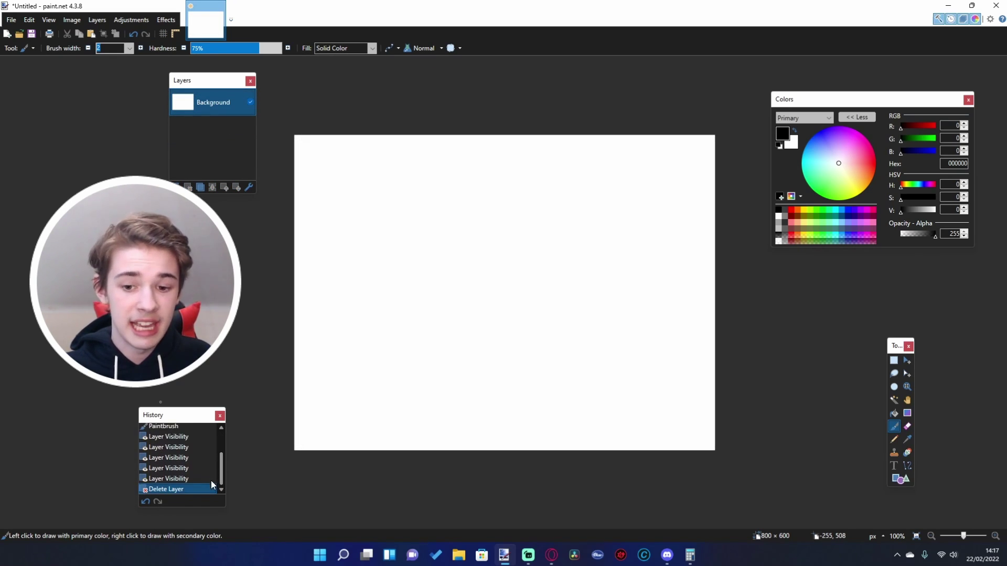
click(189, 428)
scroll(185, 455, up, 2)
click(184, 442)
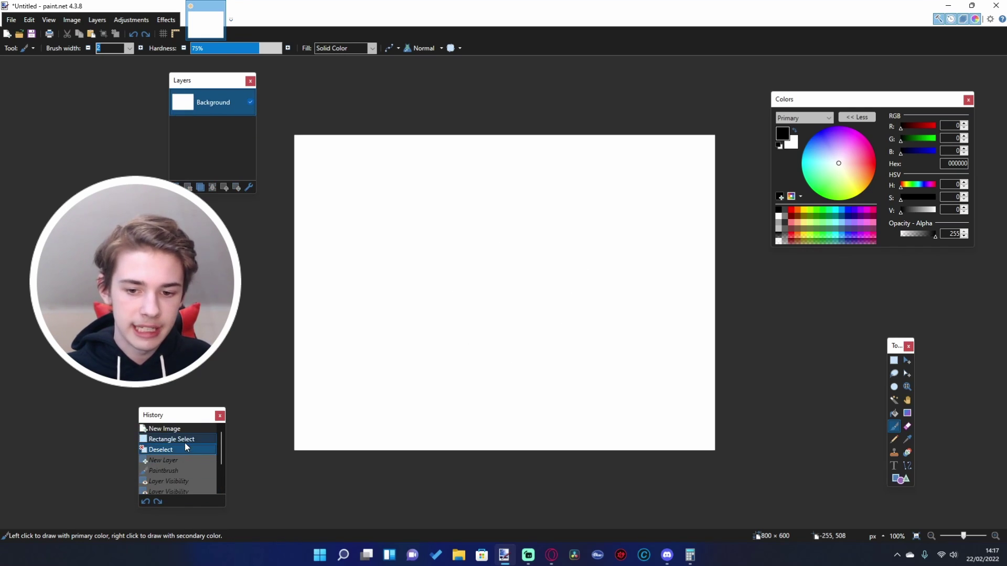
scroll(182, 455, down, 2)
click(171, 491)
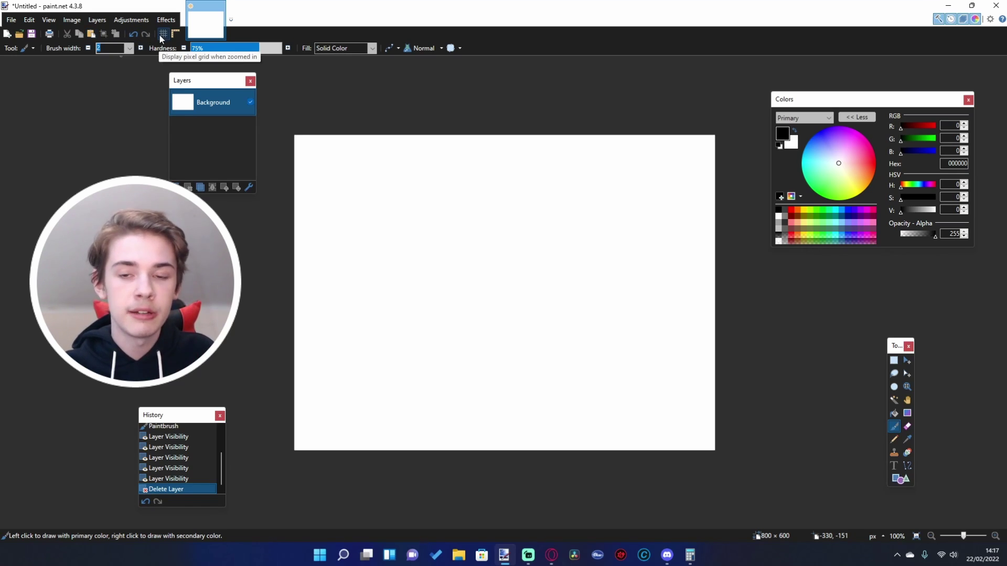
key(s)
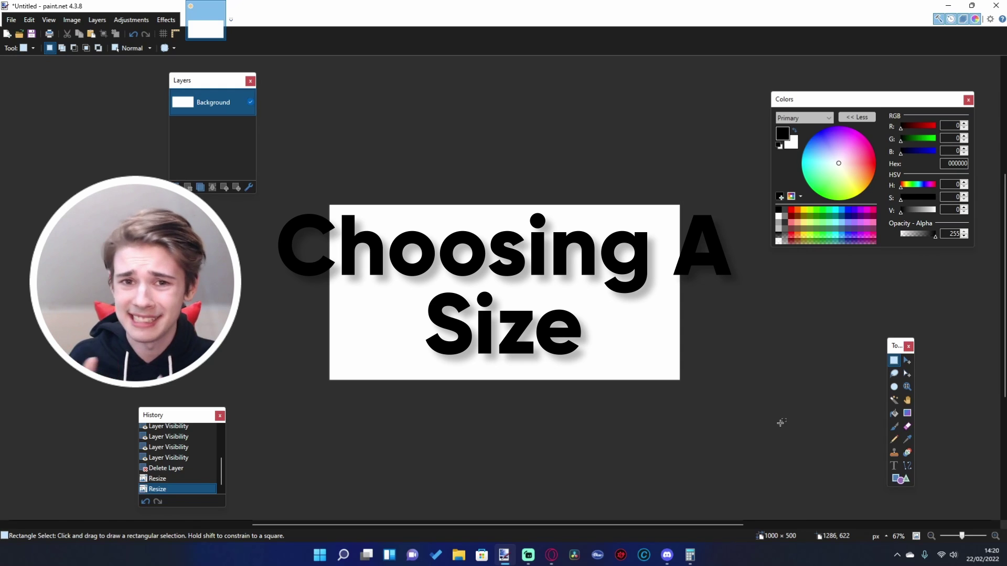
Step: Use the Image menu to resize the blank canvas to 1000 × 500 pixels
click(80, 19)
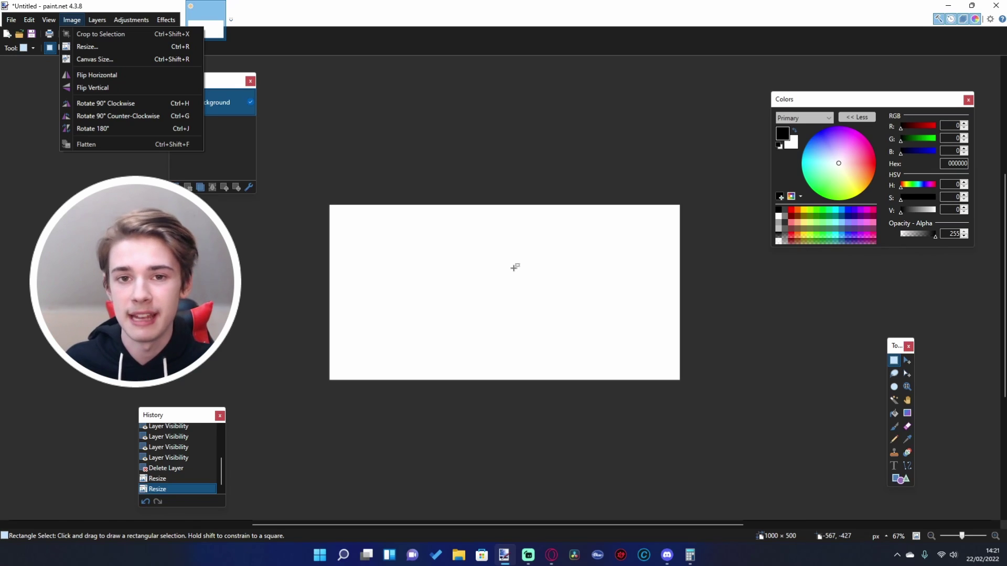
Step: Flood-fill the canvas with black using the Paint Bucket
key(Escape)
key(f)
click(568, 289)
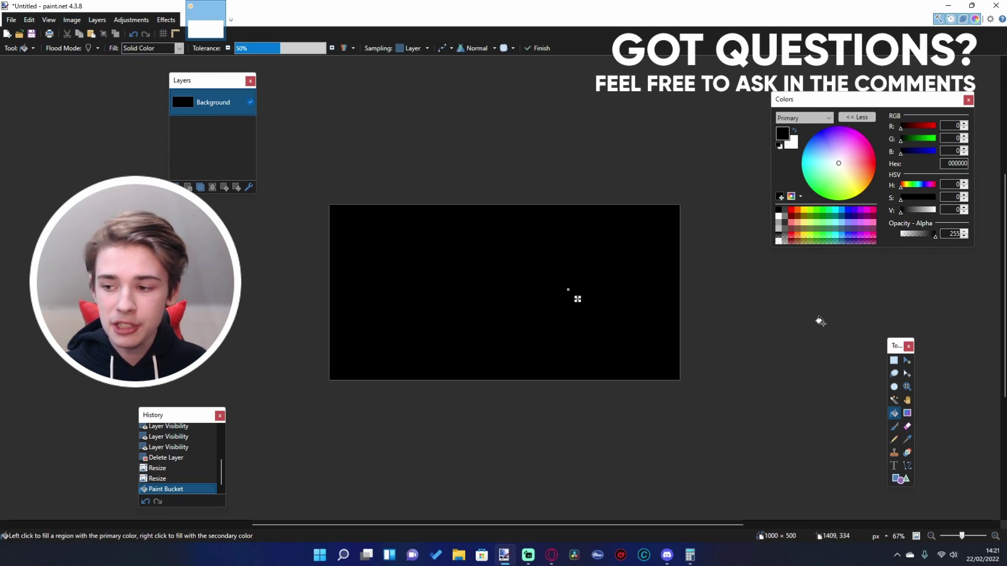
click(894, 361)
Step: Change the canvas size height to 1000 pixels
click(72, 19)
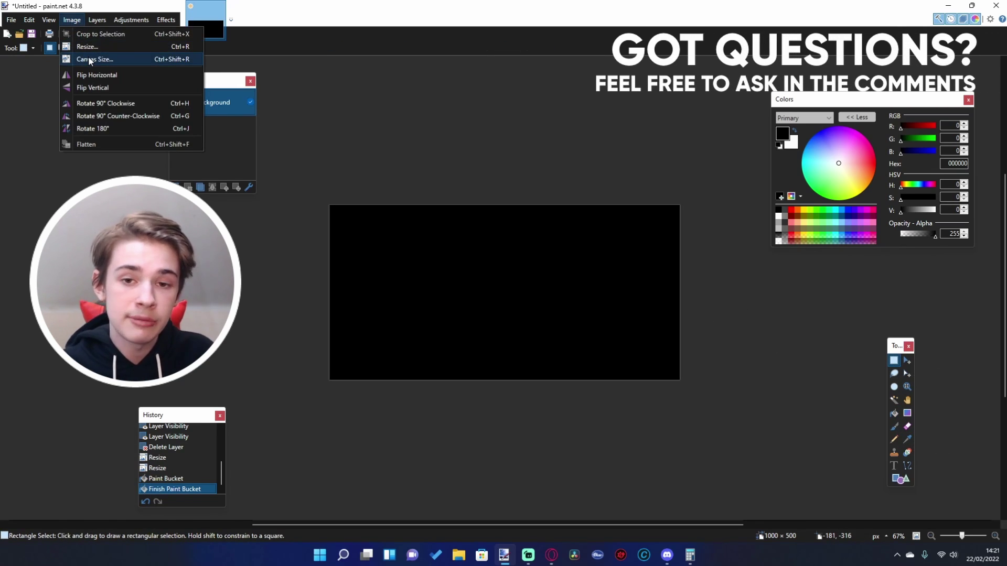
click(88, 56)
key(Tab)
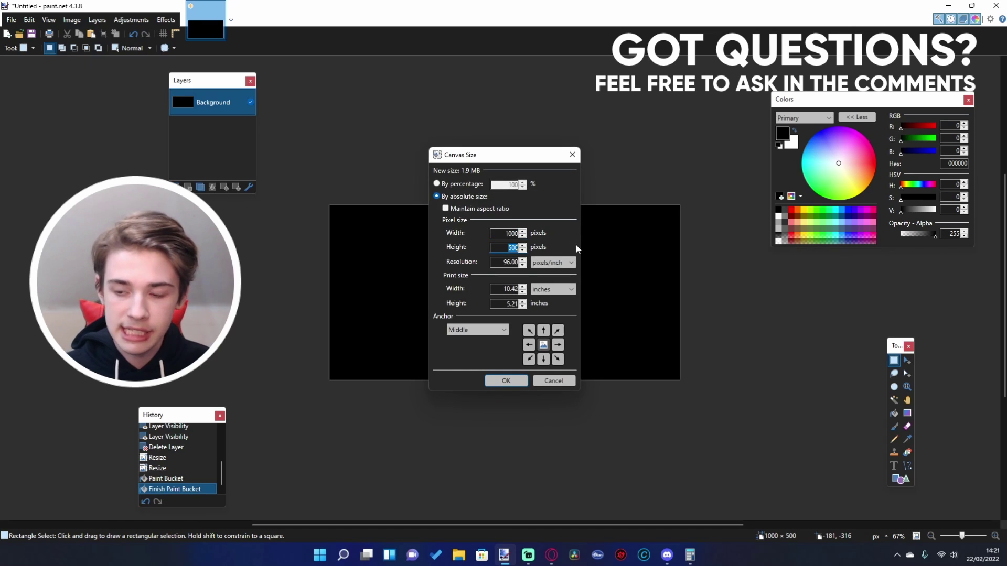
text(1000)
key(Return)
scroll(577, 243, down, 2)
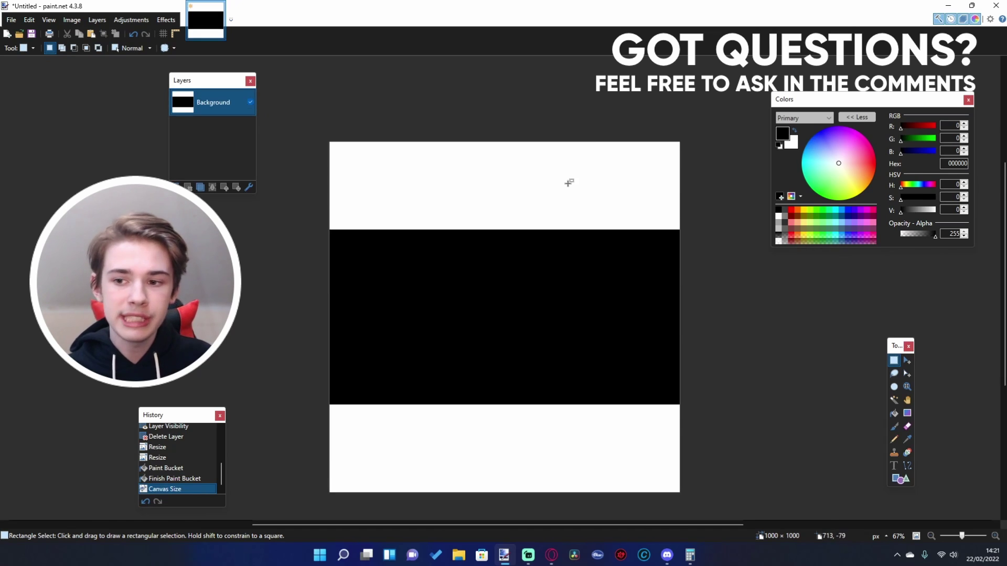
scroll(569, 209, up, 1)
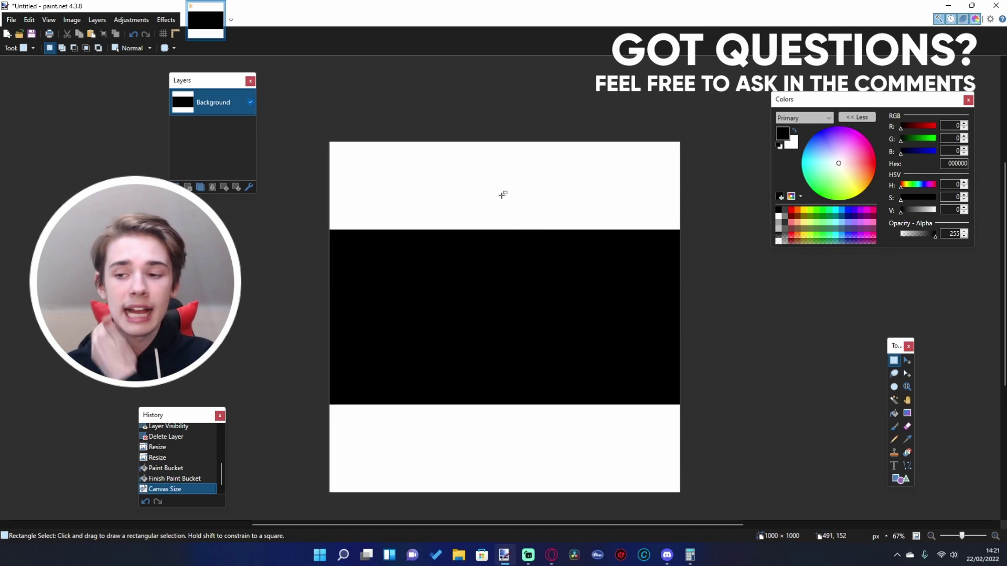
Step: Undo the canvas size change, resize to 1000 × 1000, then undo back to white 1000 × 500
key(ctrl+z)
click(71, 19)
click(83, 47)
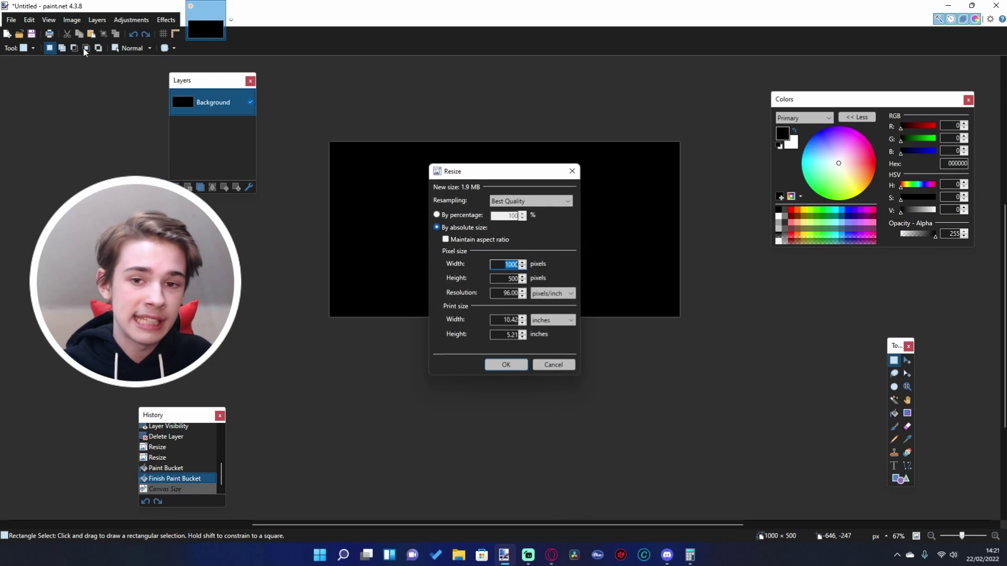
click(501, 278)
text(1000)
key(Return)
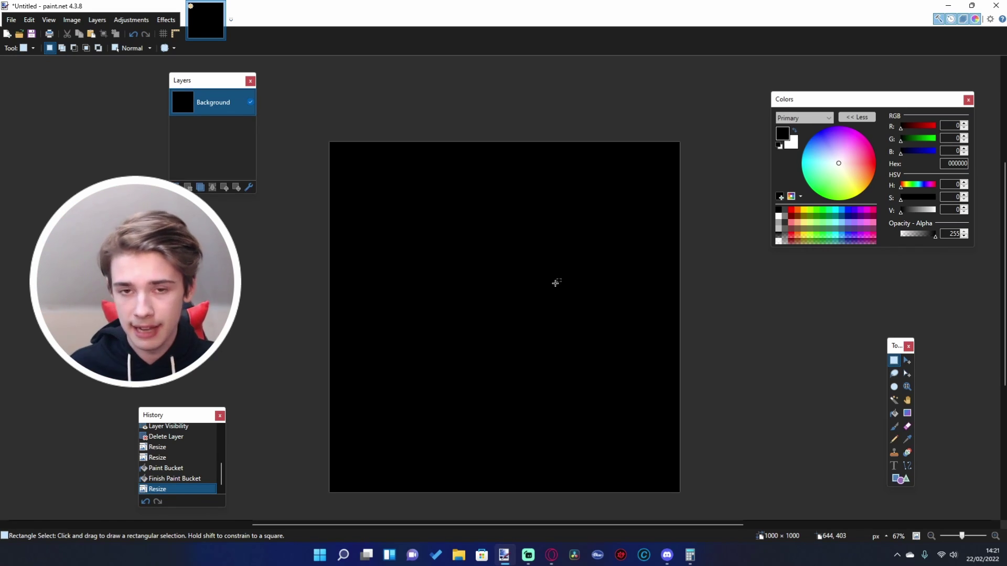
key(ctrl+z)
key(ctrl+z)
key(ctrl+z)
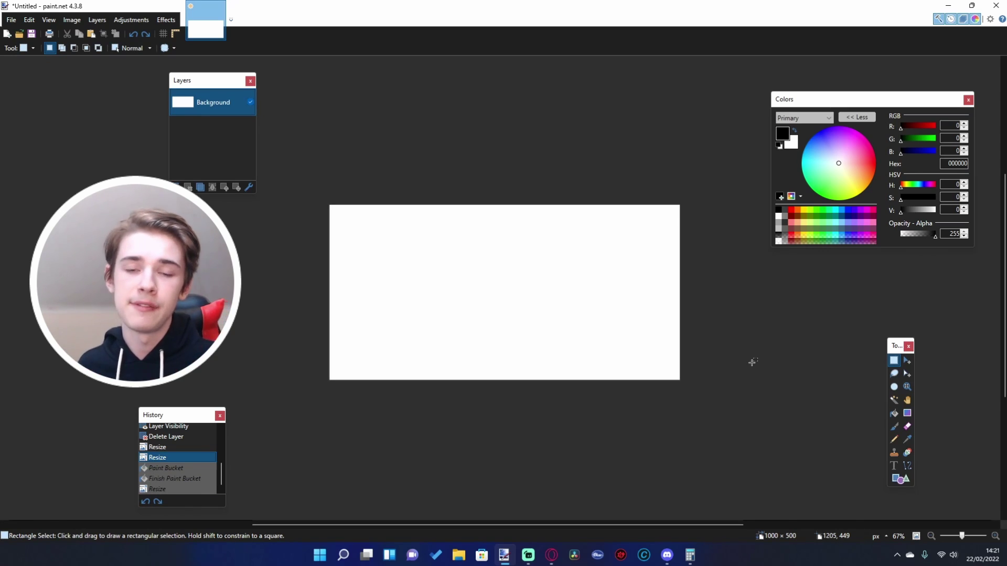
Step: Resize the image to a 1000 × 1000 square by setting height to 1000
click(73, 20)
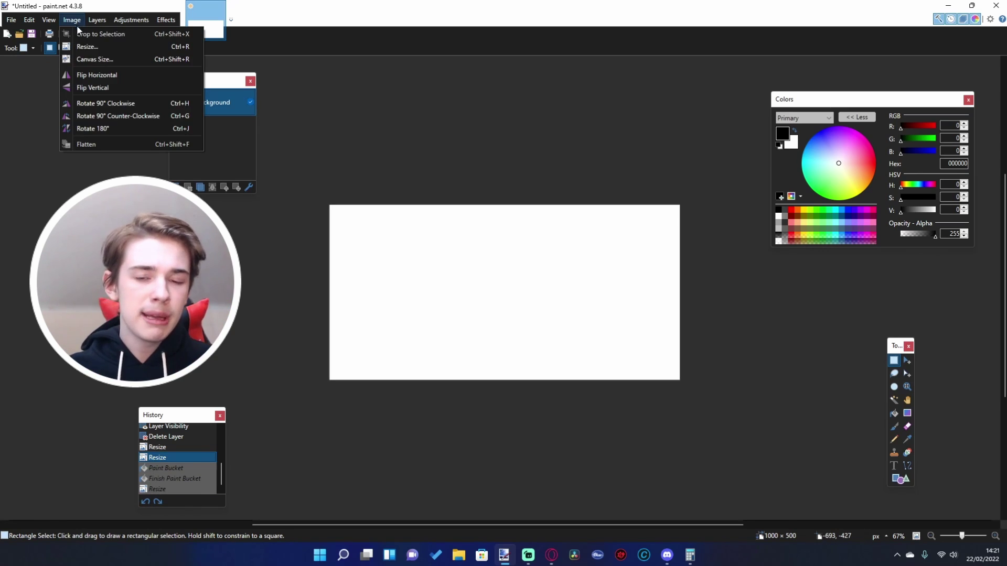
click(93, 48)
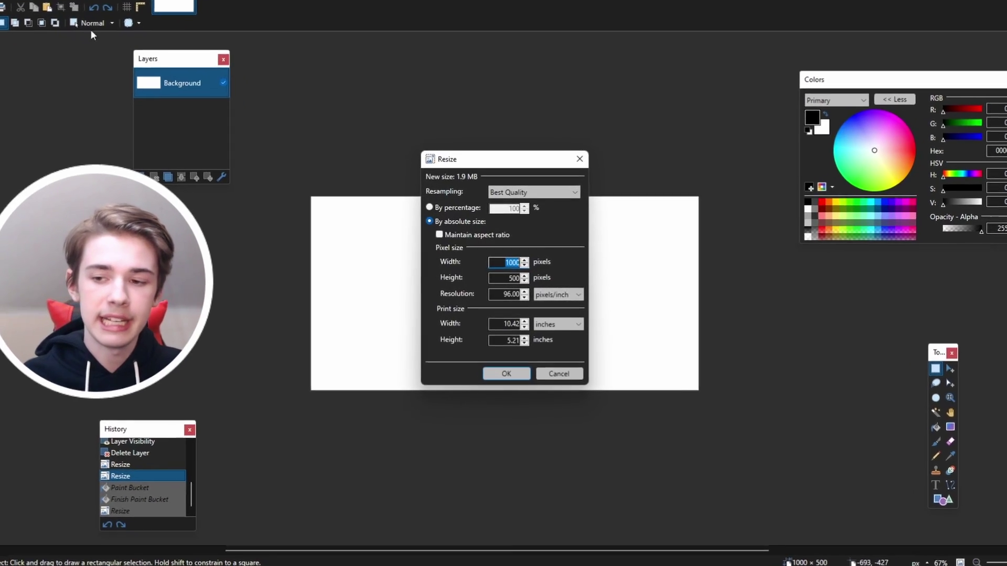
double_click(502, 278)
text(1000)
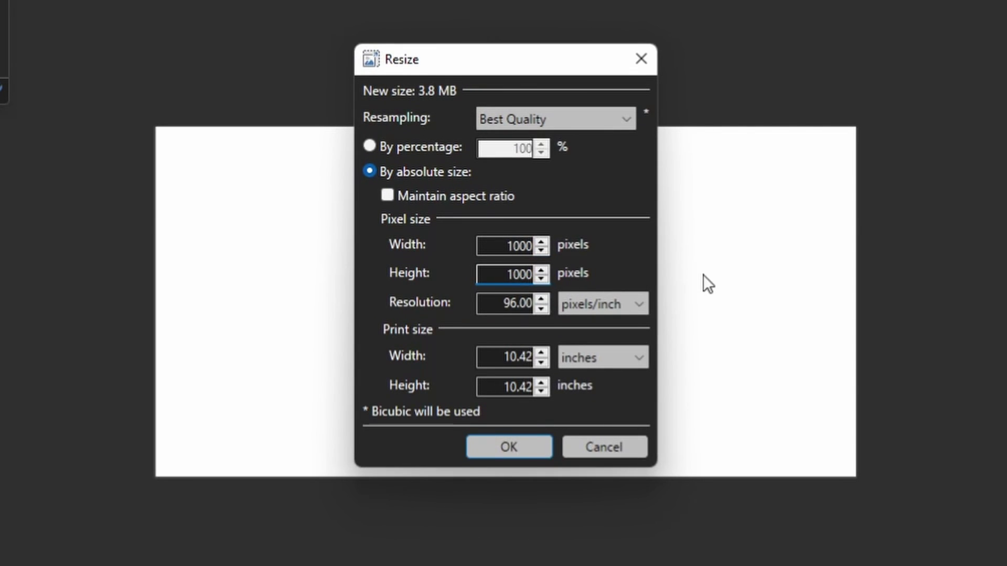
key(Return)
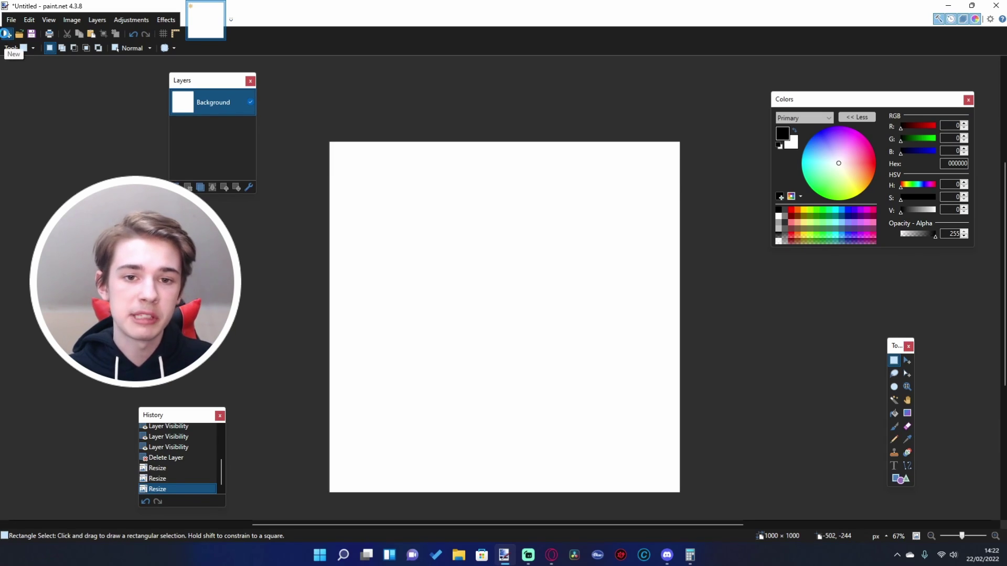
Step: Create a new blank image 1000 pixels wide and 1000 pixels high
click(7, 34)
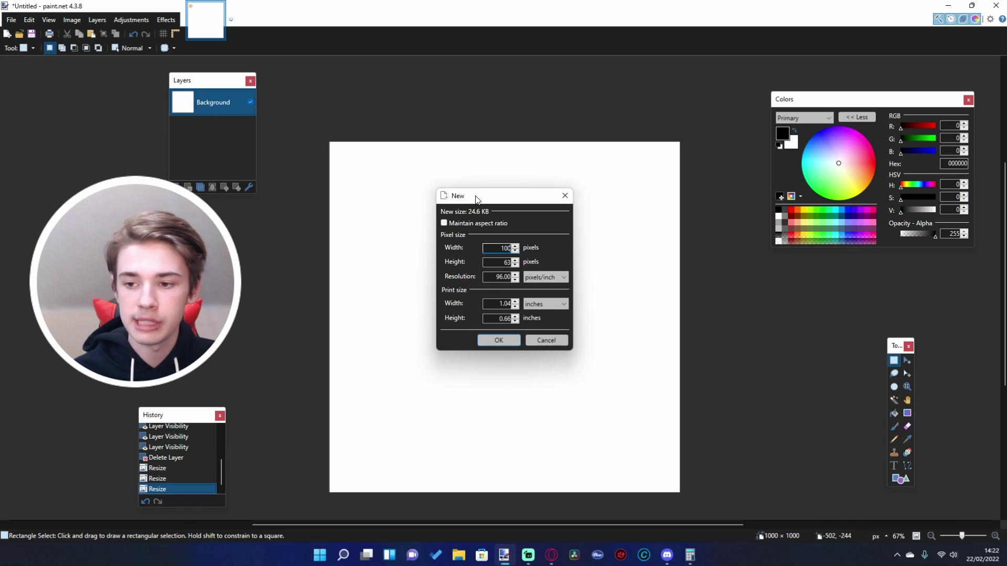
text(0)
key(Tab)
text(1000)
key(Return)
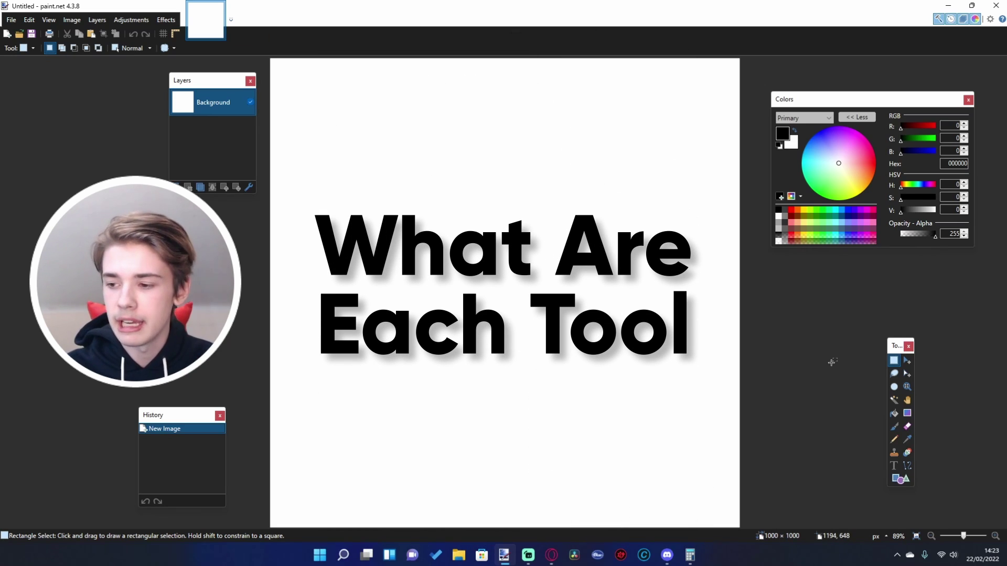
Step: Magic-wand select the white 1000 × 1000 background and delete it to transparency
click(894, 399)
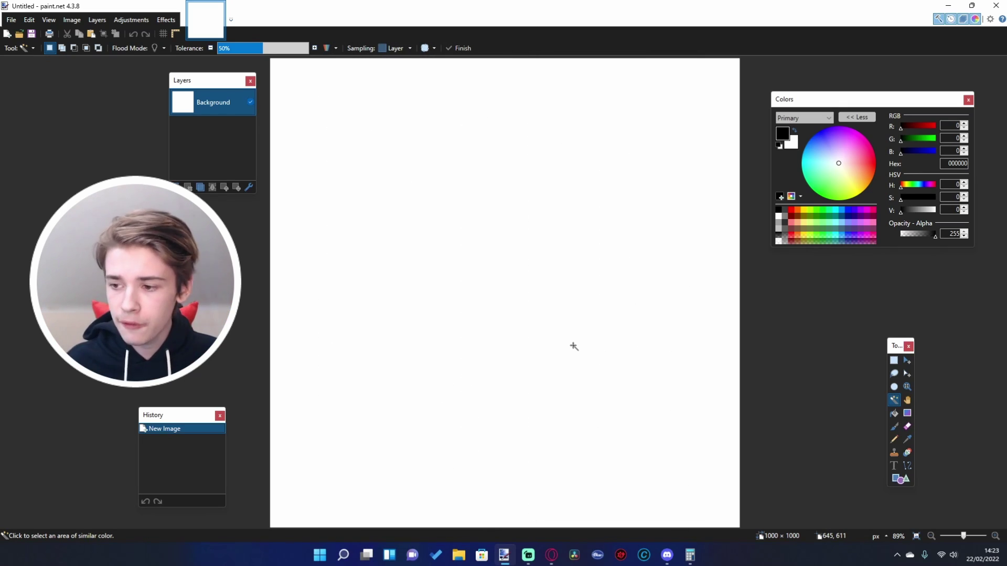
click(475, 301)
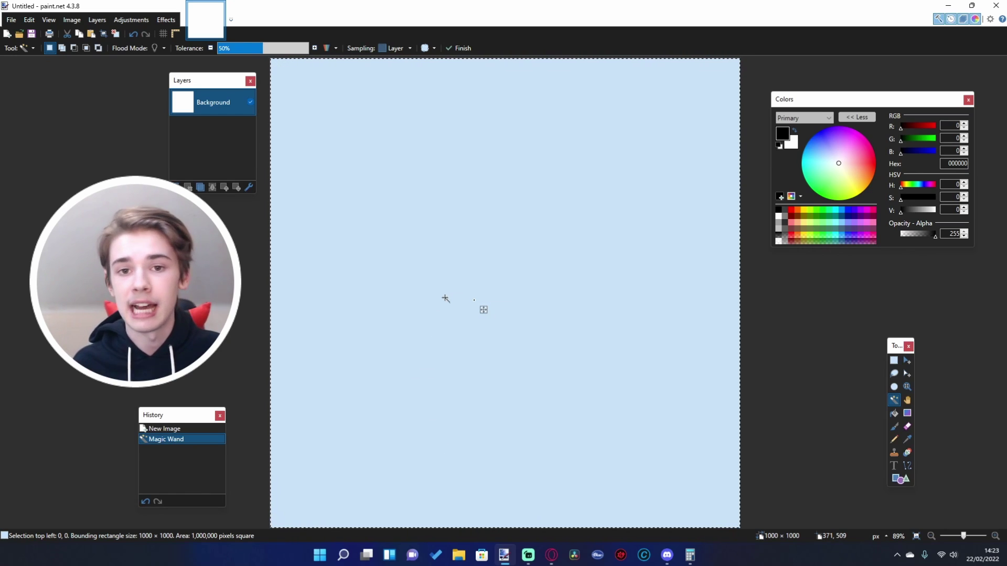
key(Delete)
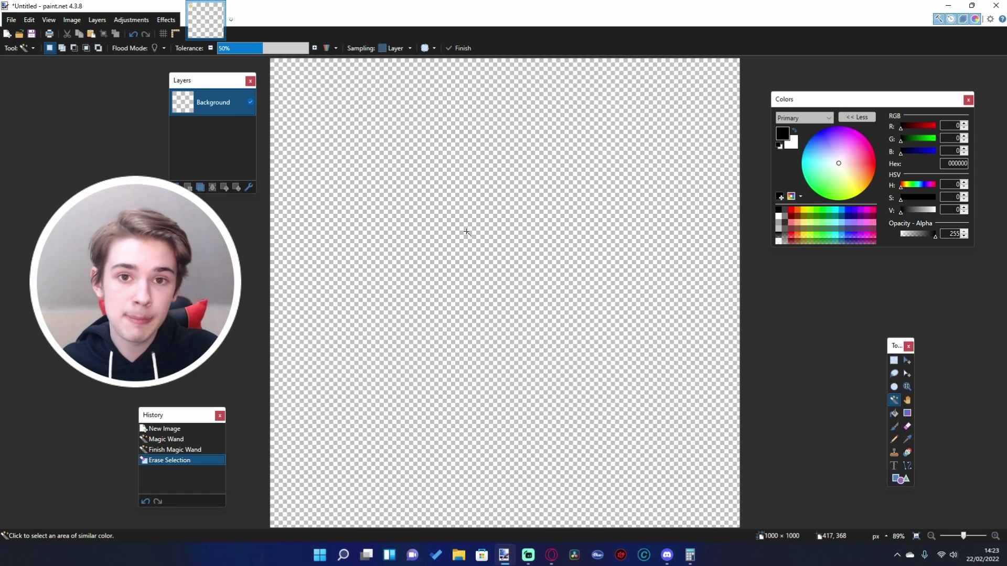
key(s)
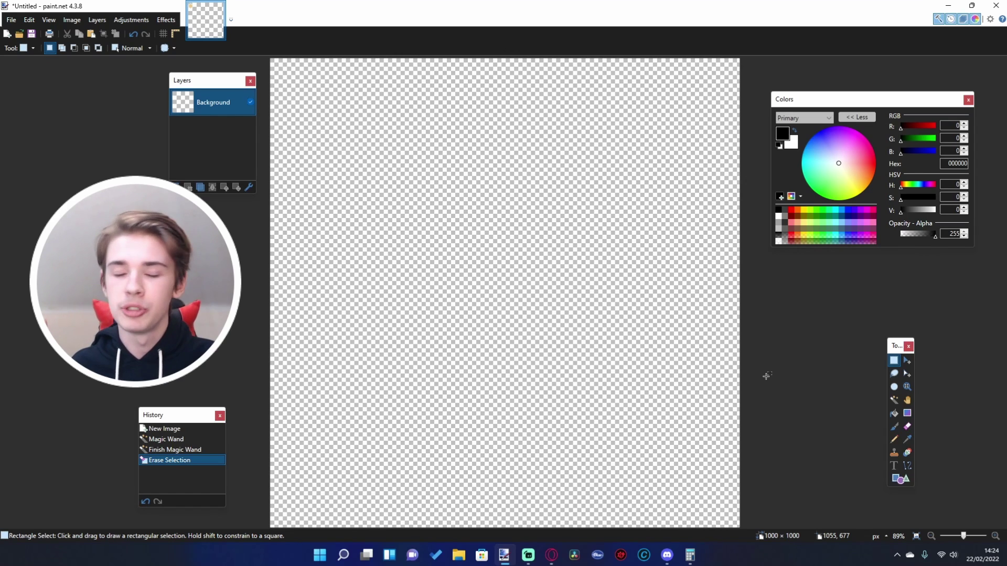
key(o)
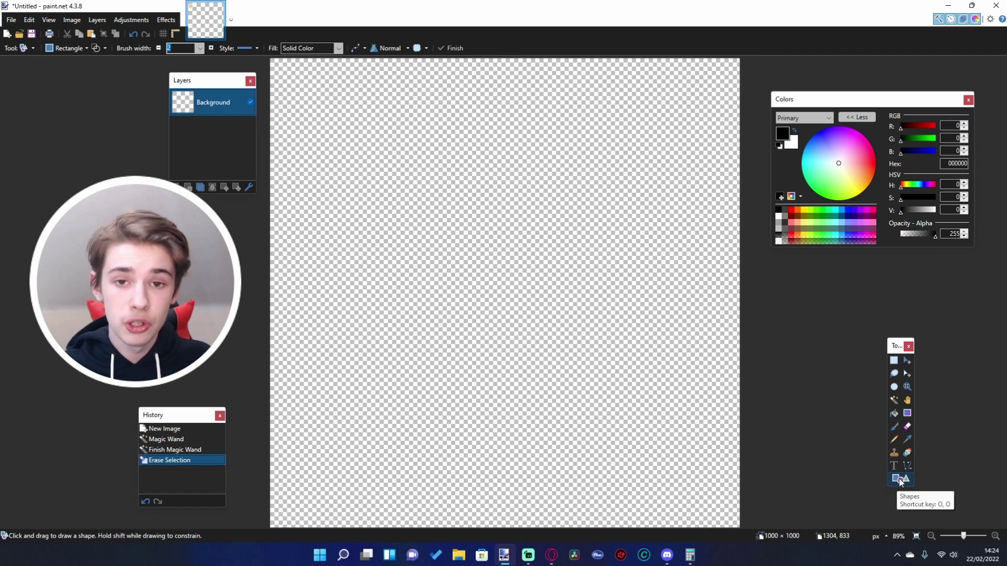
Step: Keep the Rectangle shape and set the draw mode to filled shape with outline
click(67, 48)
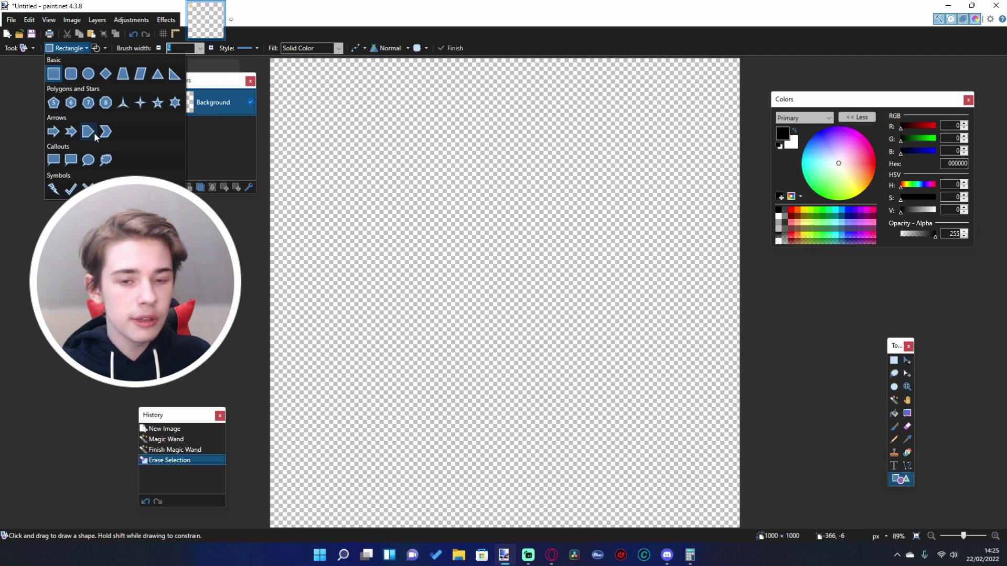
click(98, 48)
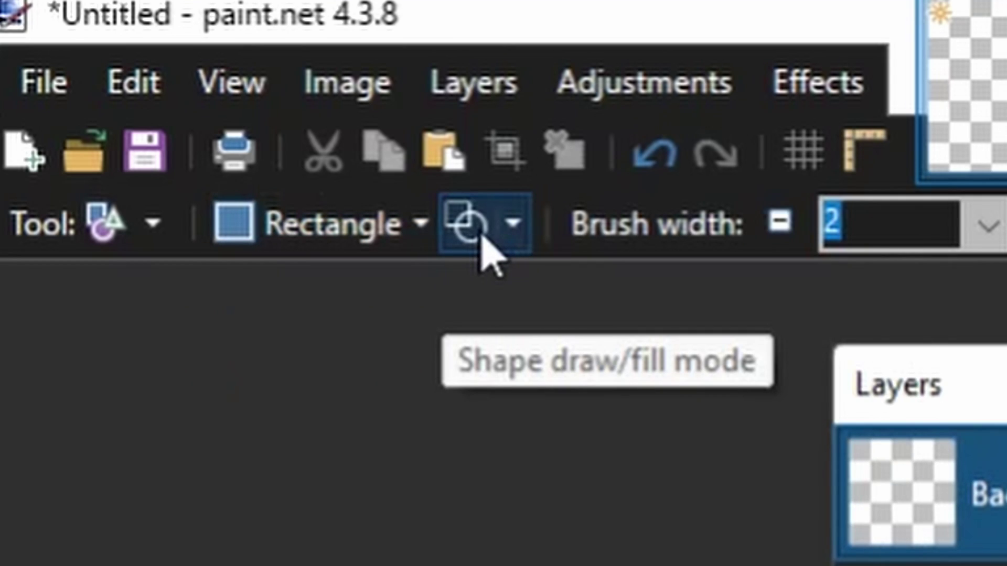
click(513, 226)
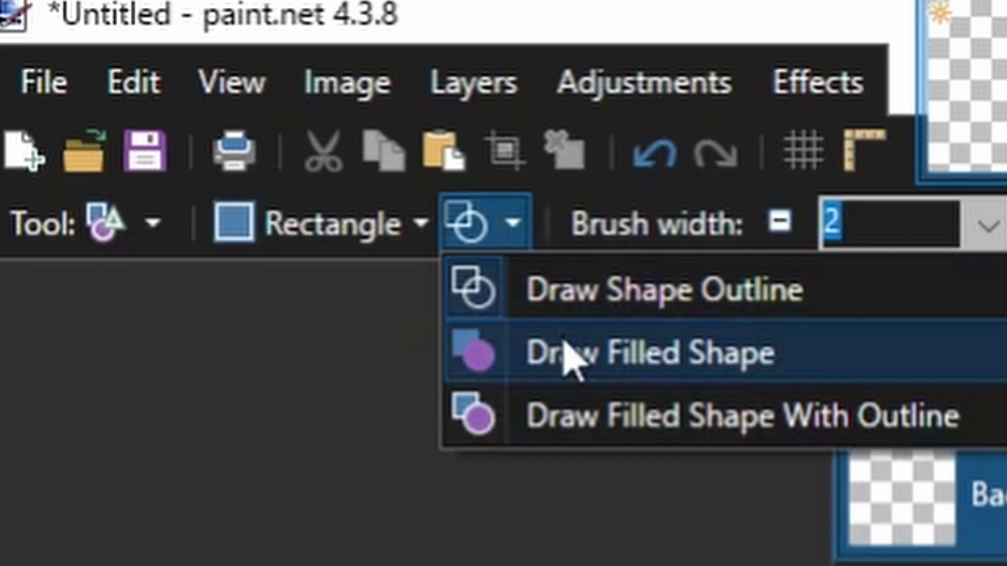
click(569, 357)
click(512, 231)
click(579, 419)
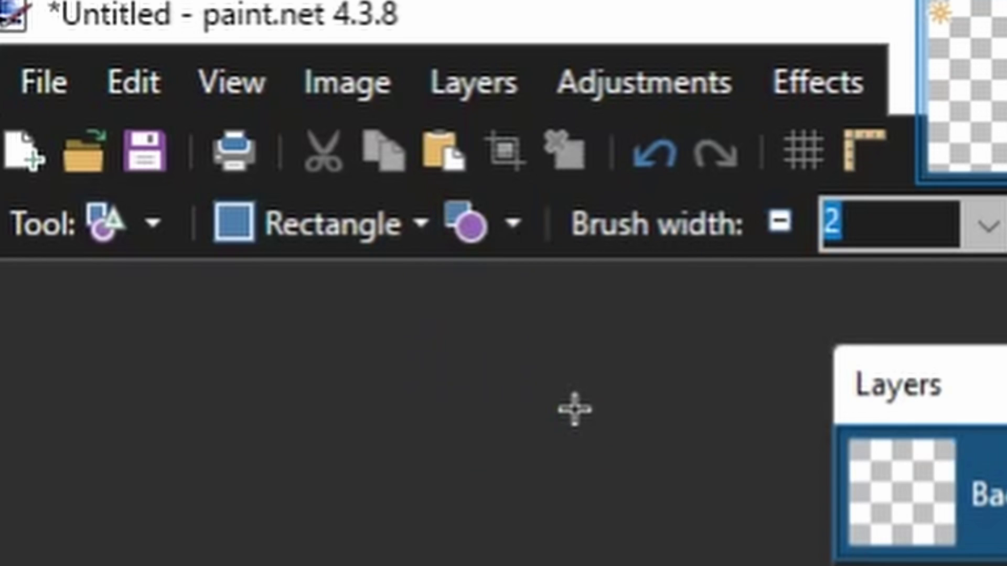
Step: Check brush width, line style and Solid Color fill, and toggle primary/secondary colour editing
click(988, 227)
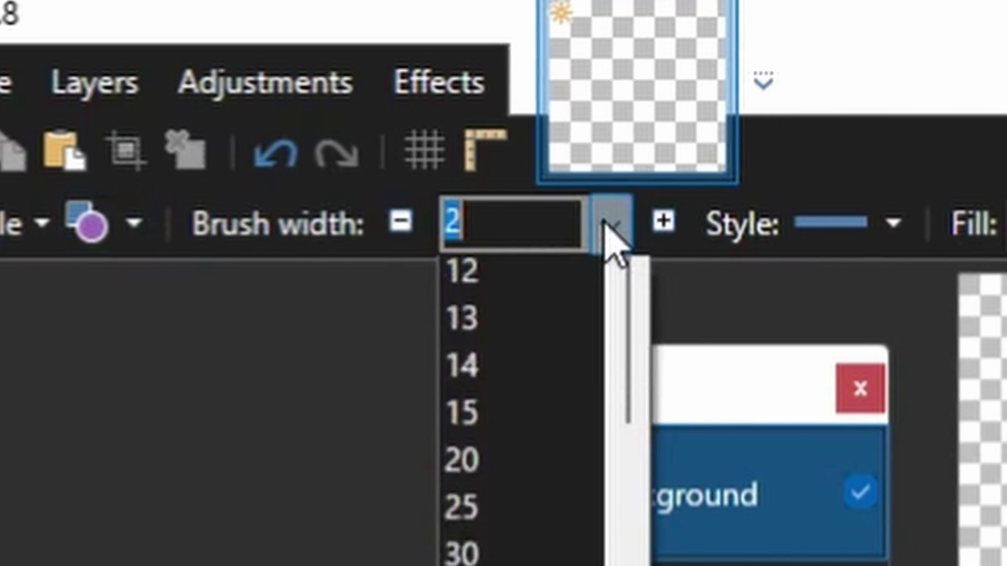
scroll(580, 517, down, 3)
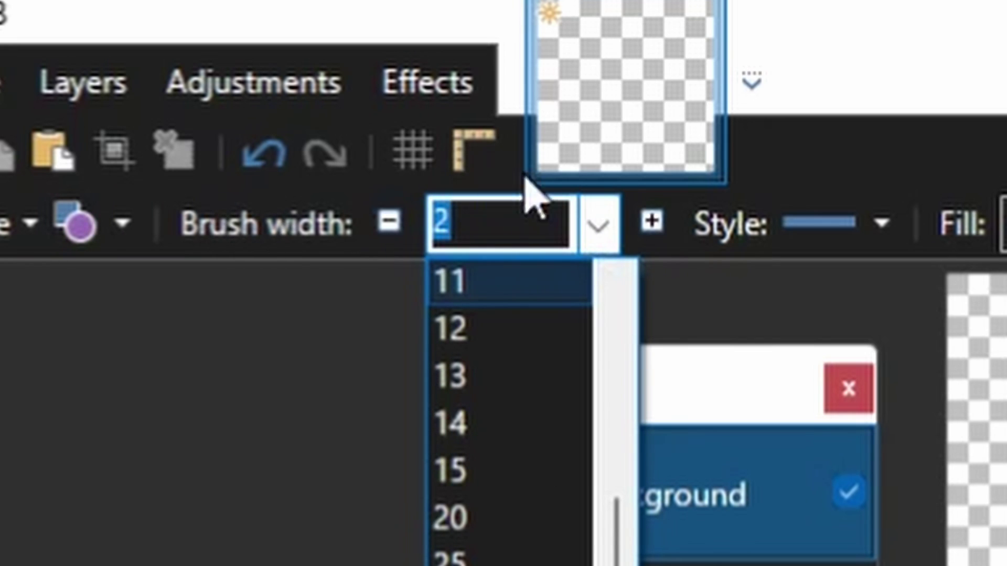
click(880, 223)
click(881, 223)
click(797, 231)
click(796, 226)
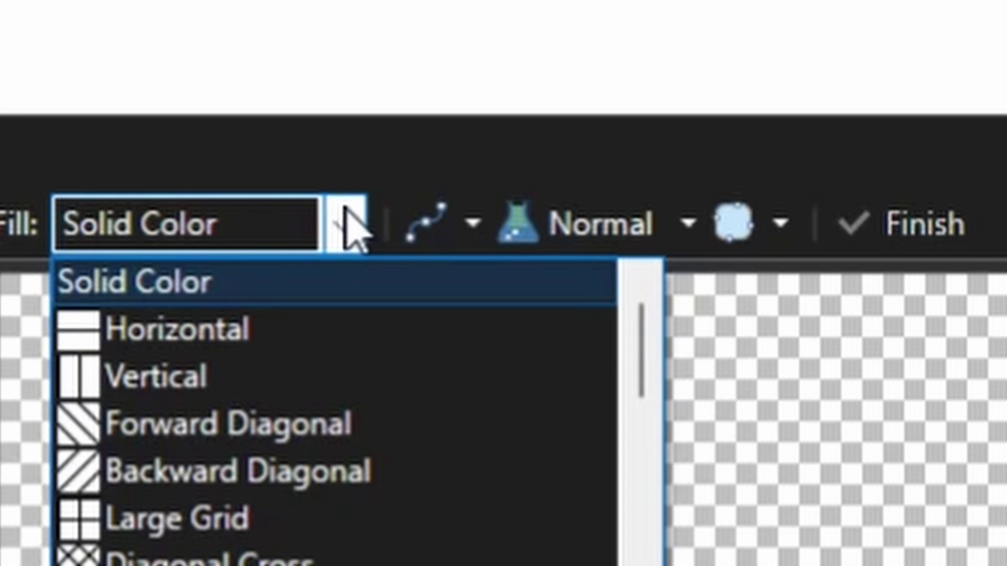
click(345, 210)
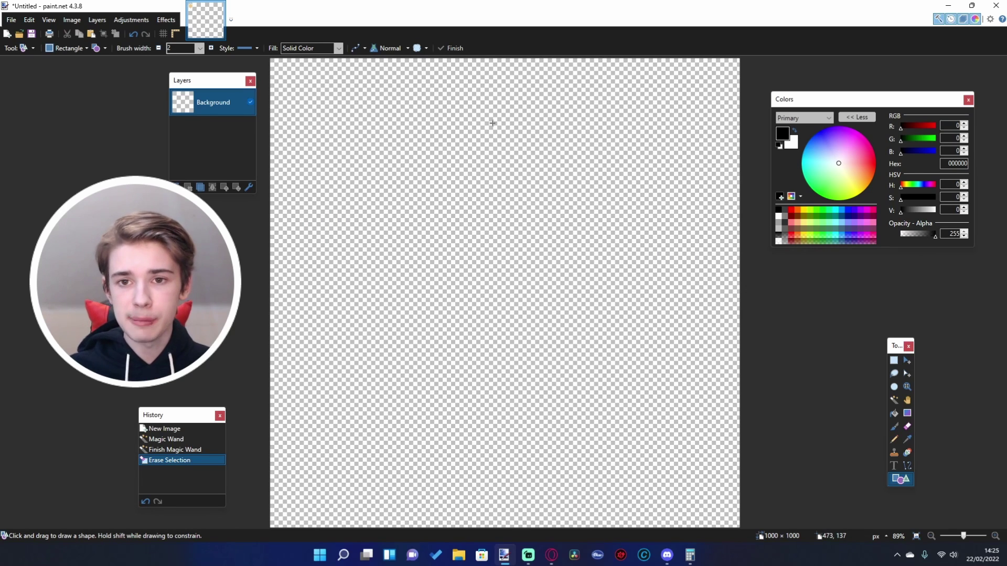
click(793, 150)
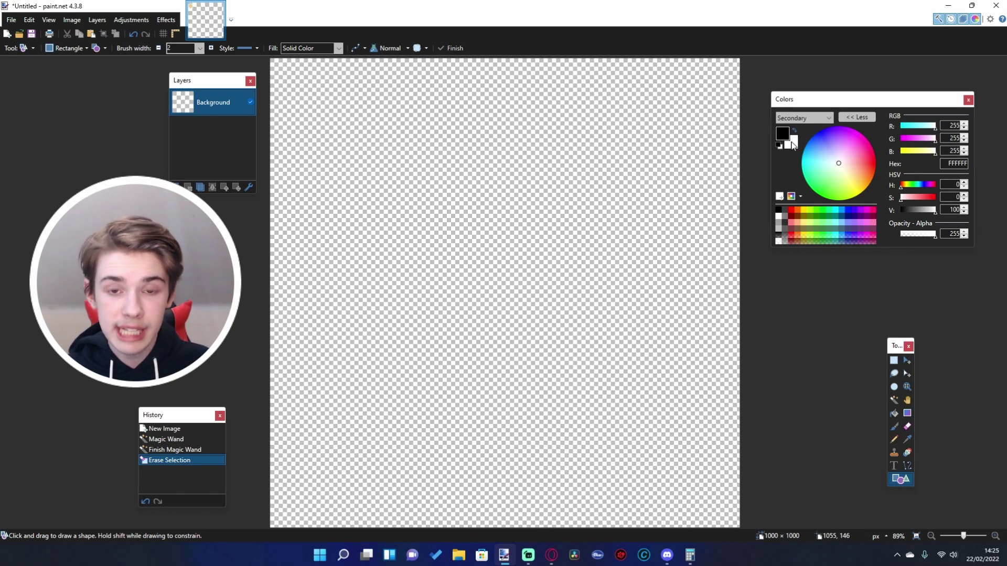
click(784, 135)
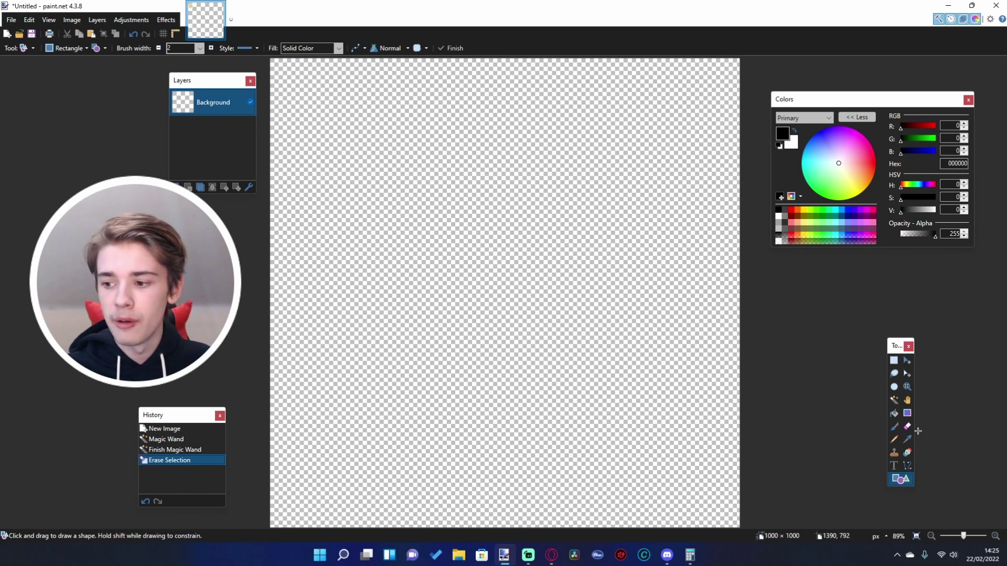
Step: Draw a rectangle with 100-pixel outline width, red fill and green outline
mouse_move(354, 138)
mouse_down()
mouse_move(404, 213)
mouse_move(593, 357)
mouse_move(635, 434)
mouse_up()
click(200, 48)
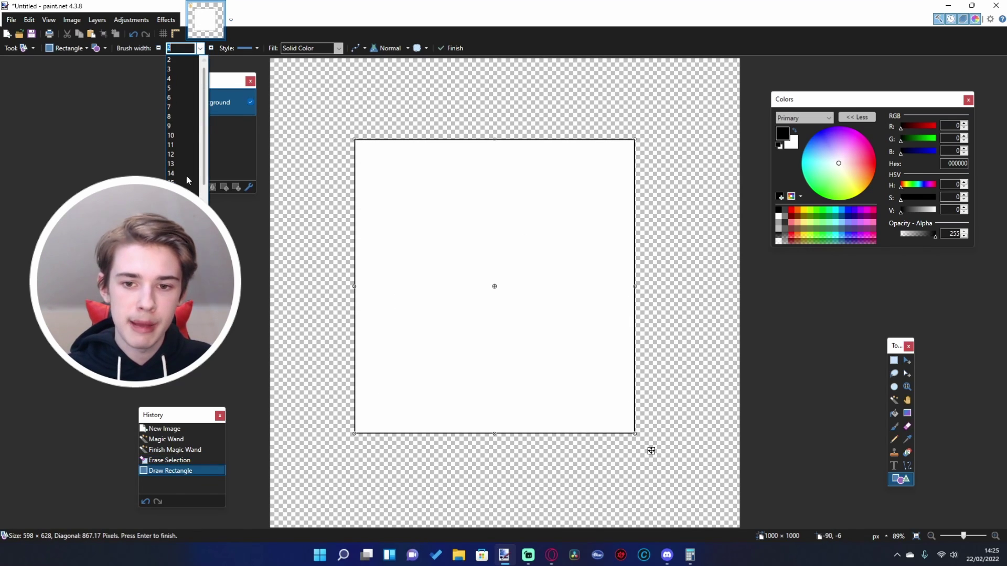
click(178, 195)
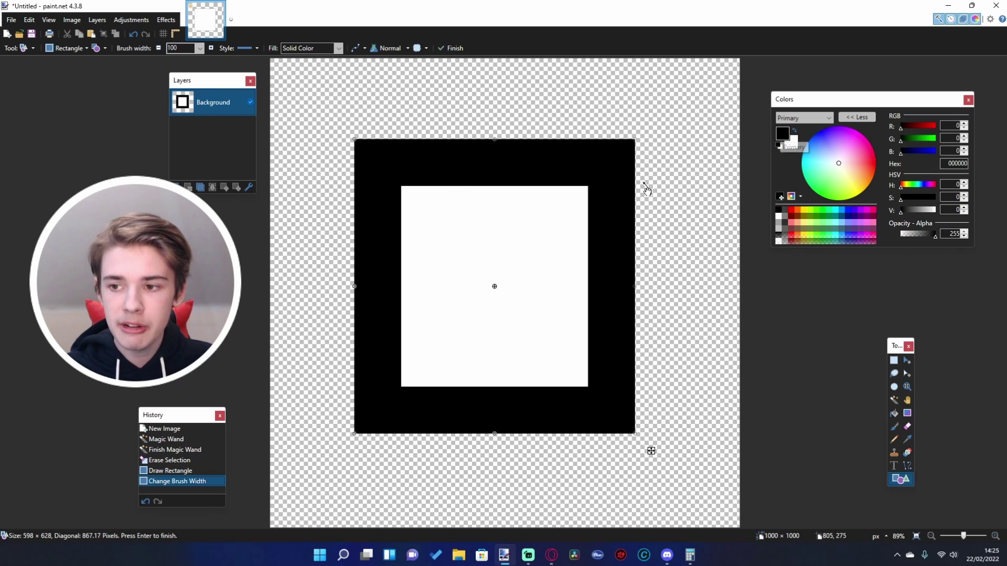
click(795, 144)
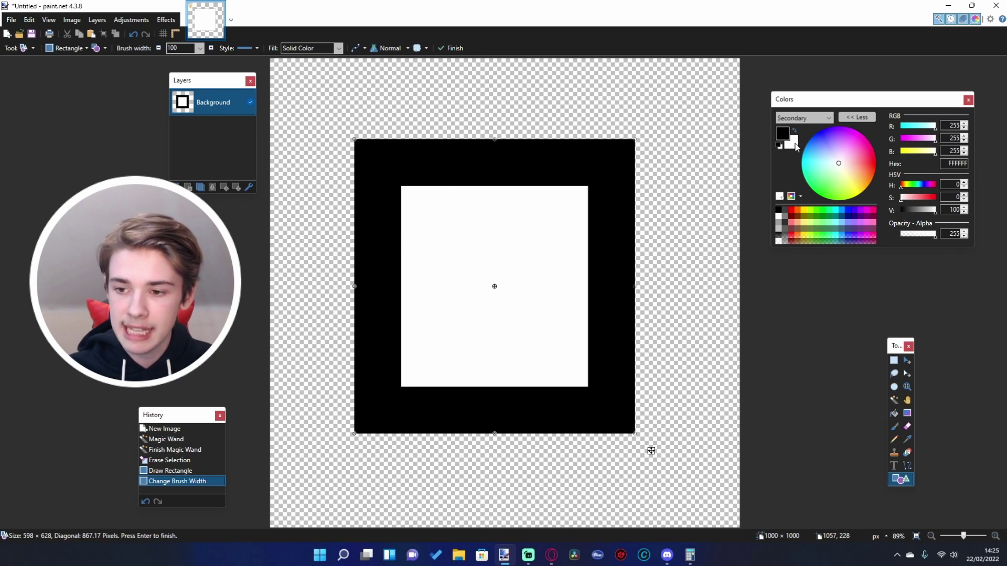
click(793, 211)
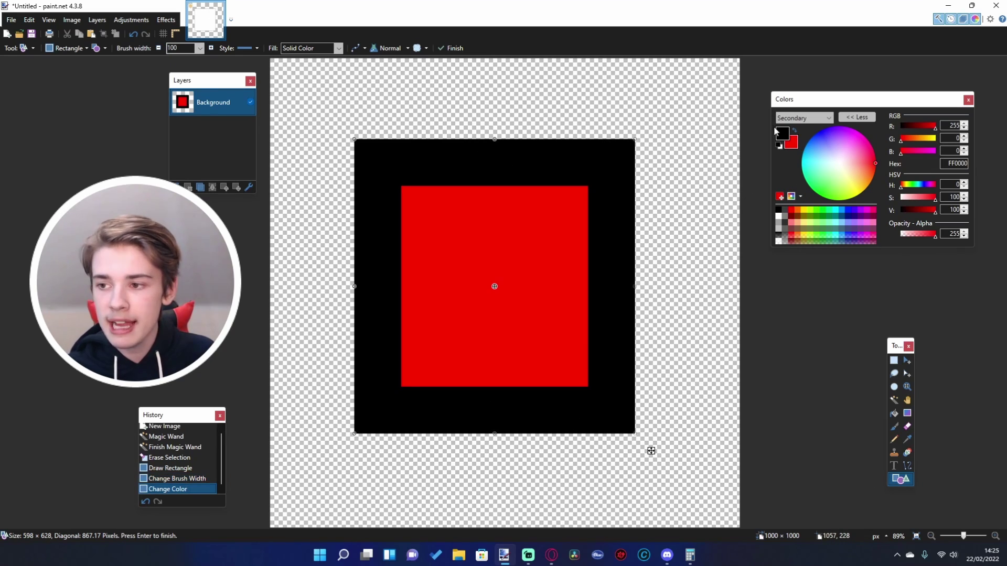
click(820, 211)
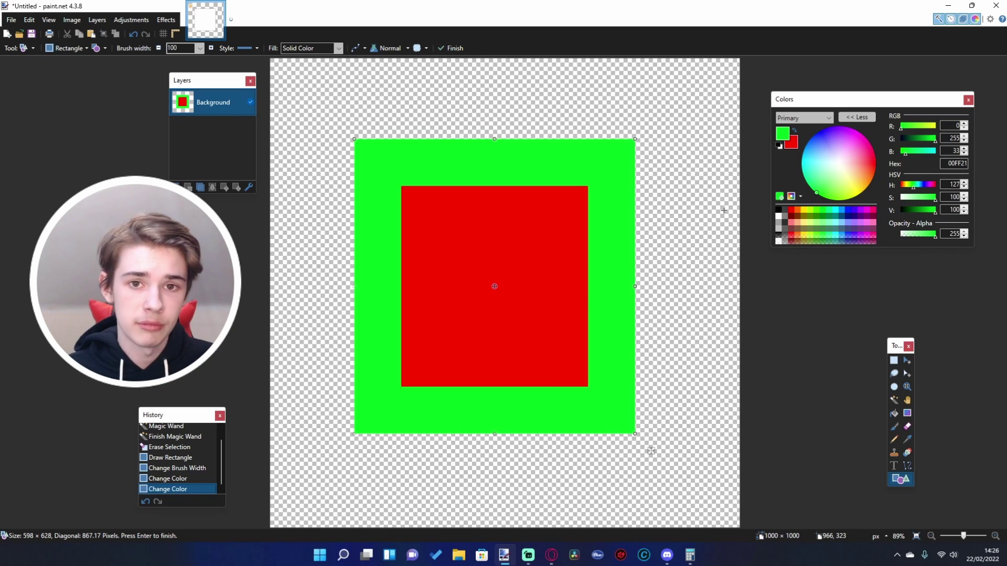
click(894, 465)
Step: Set the primary colour to black and keep Calibri as the text font
click(433, 217)
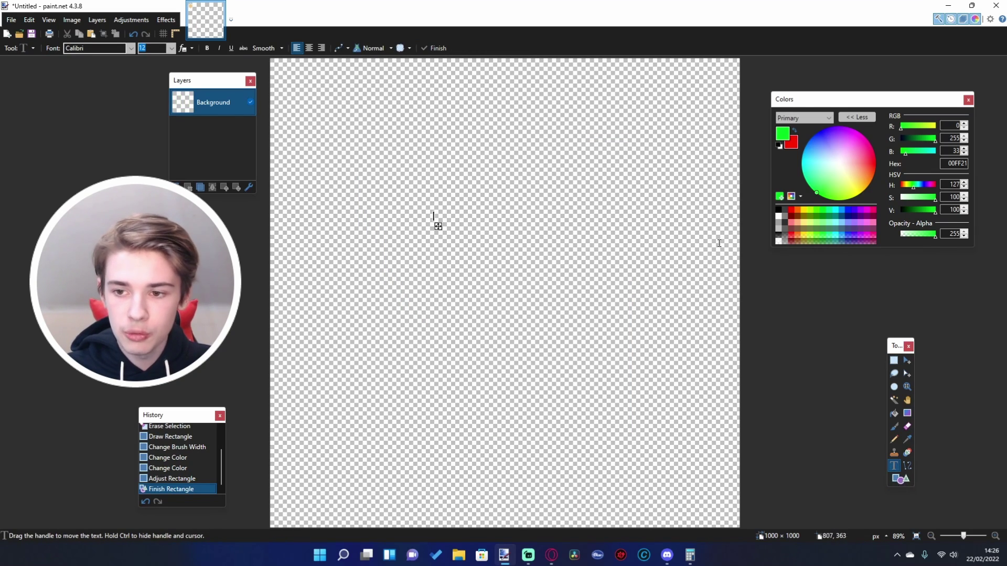
click(779, 210)
click(132, 49)
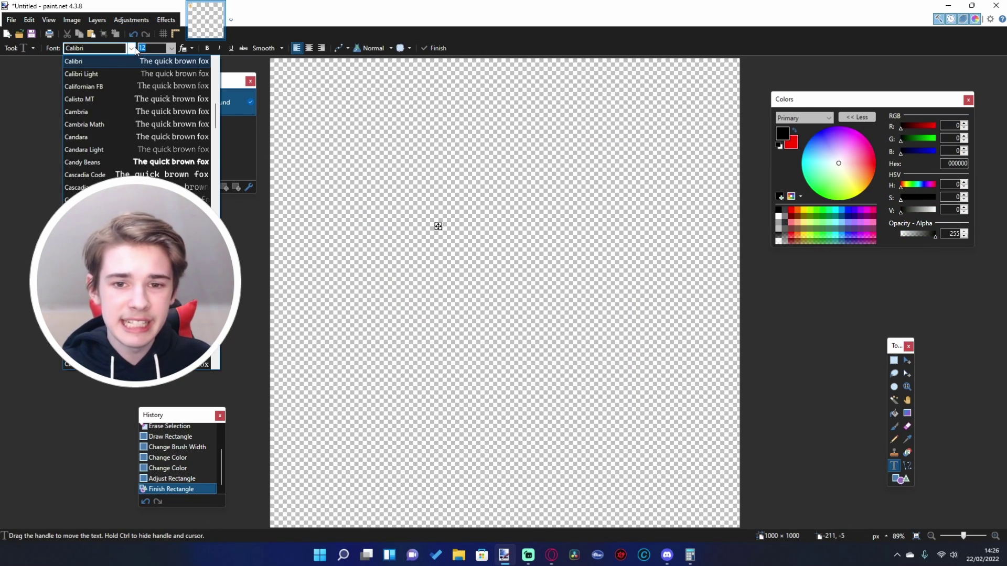
click(133, 48)
click(132, 49)
scroll(141, 105, down, 10)
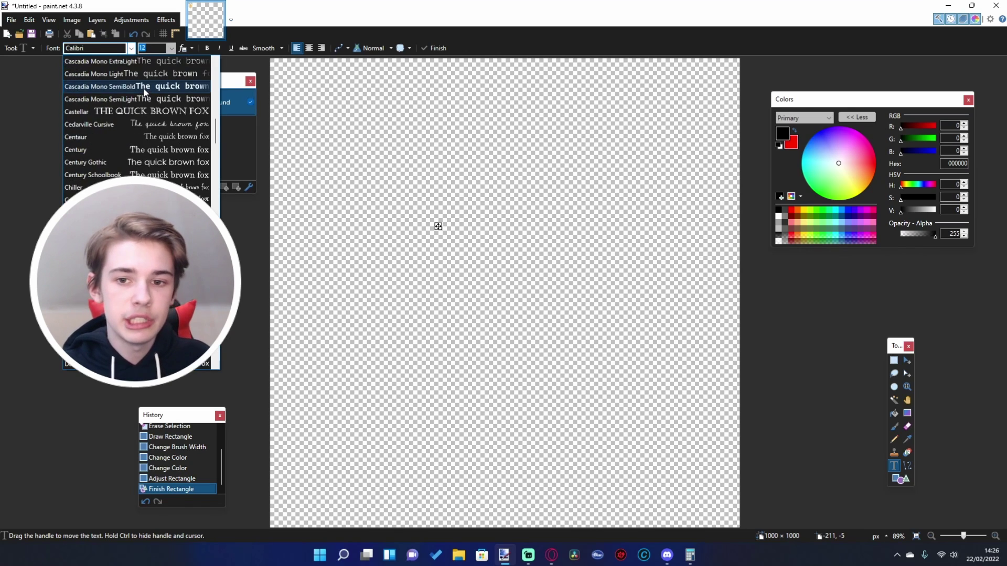
scroll(131, 134, down, 20)
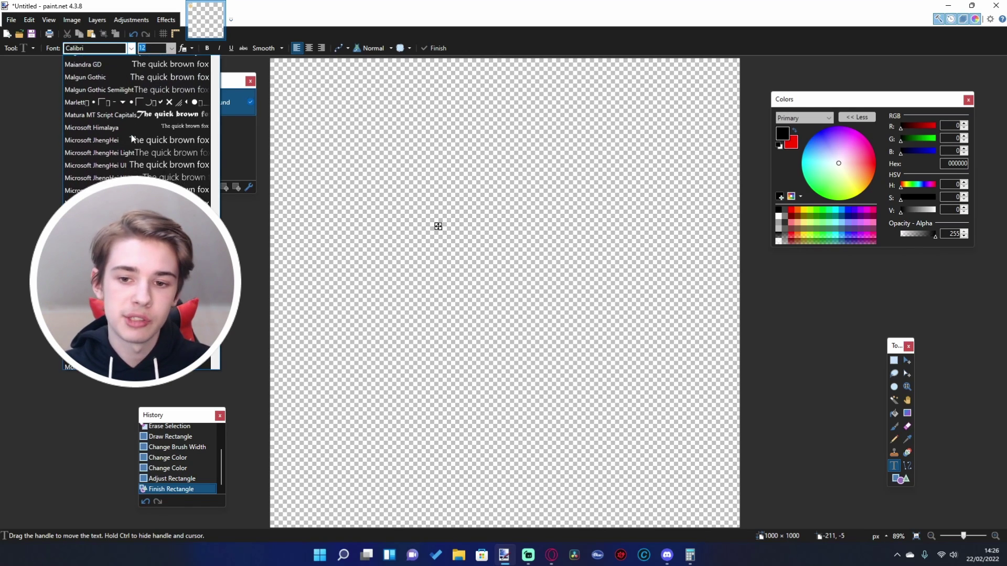
scroll(121, 148, down, 12)
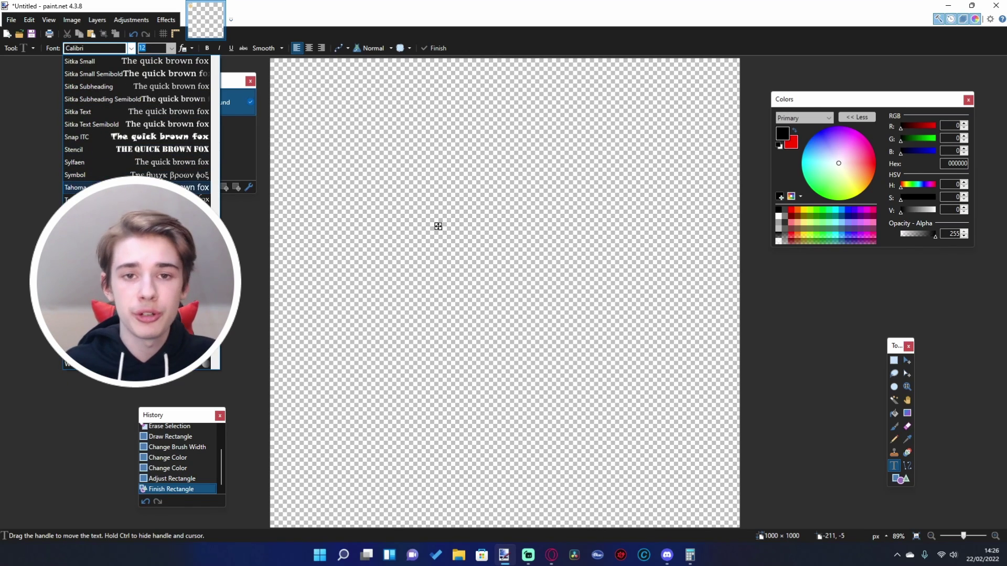
click(173, 50)
Step: Set the text font size to 108 after first trying 1000
click(172, 48)
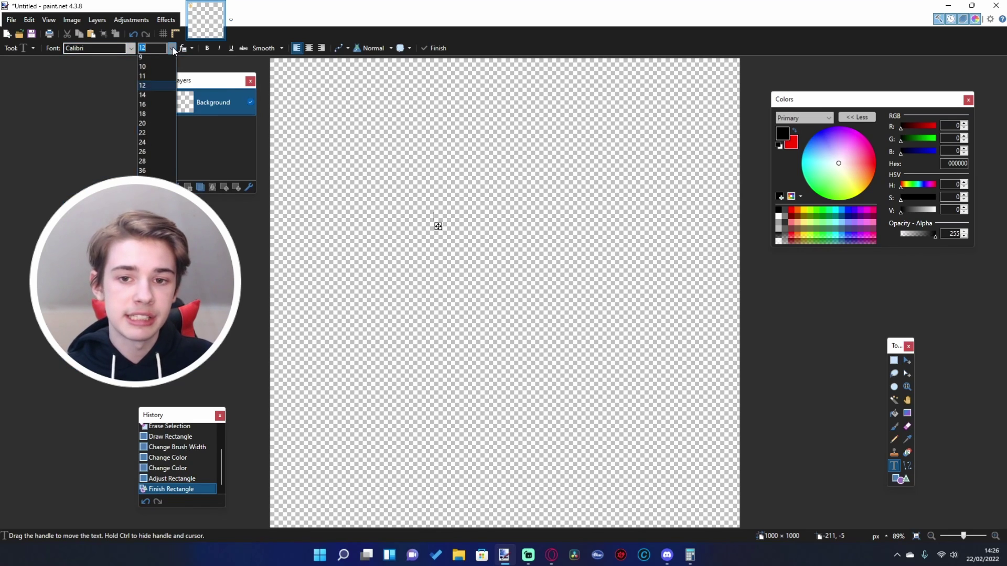
text(288)
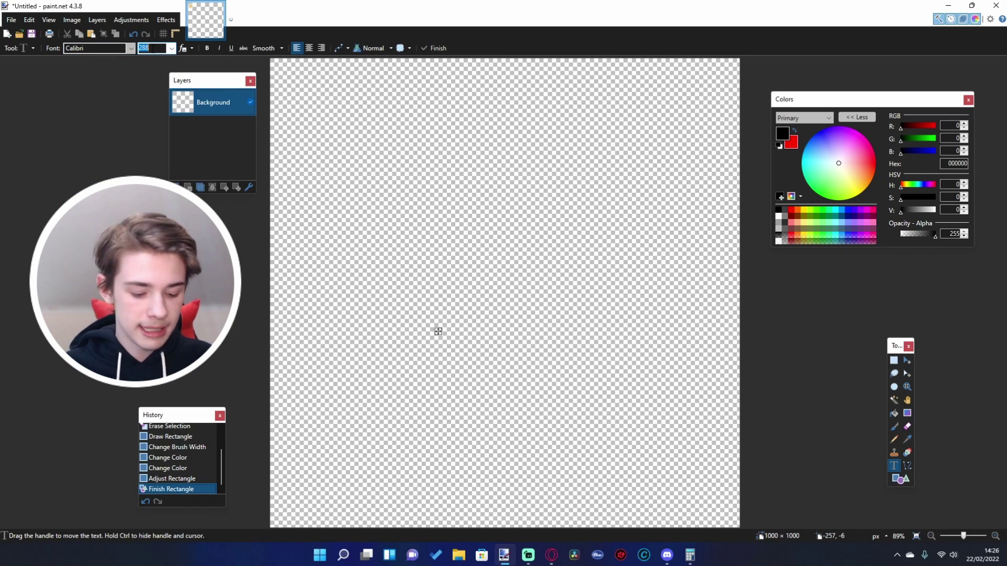
text(1000)
key(Return)
click(172, 48)
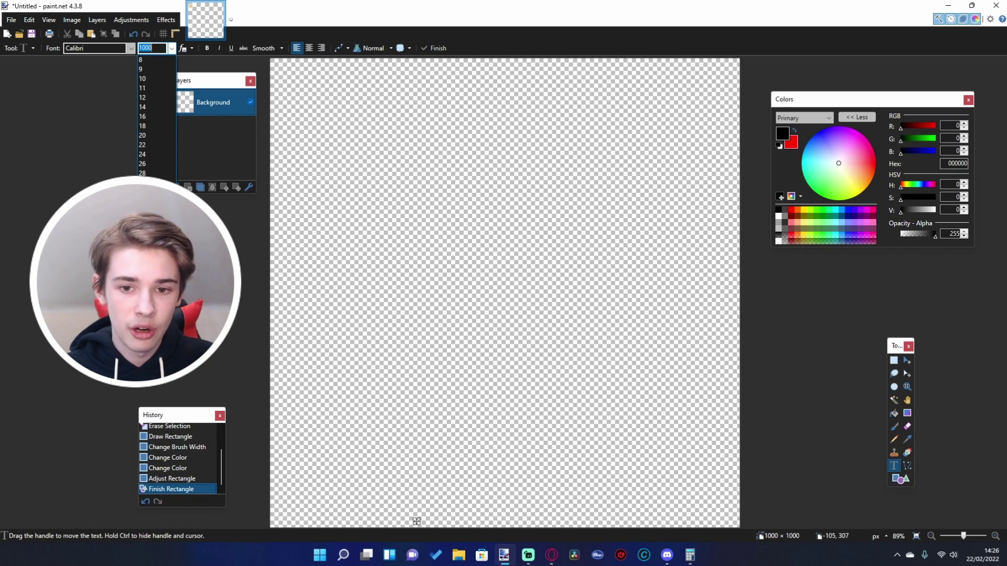
text(108)
key(Return)
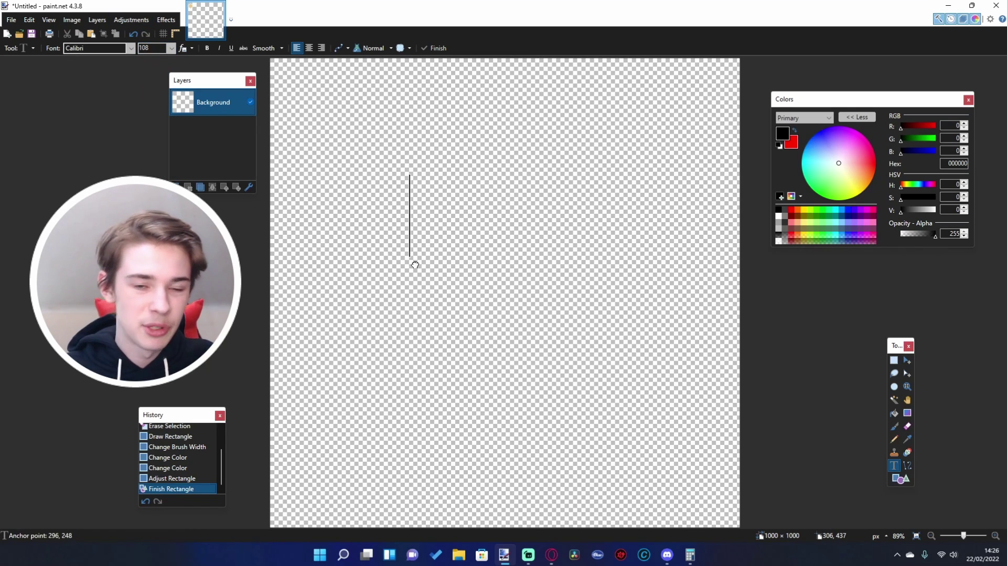
Step: Turn on bold, italic, underline and strikethrough, then type 'hello' on the canvas
click(208, 48)
click(219, 49)
click(230, 48)
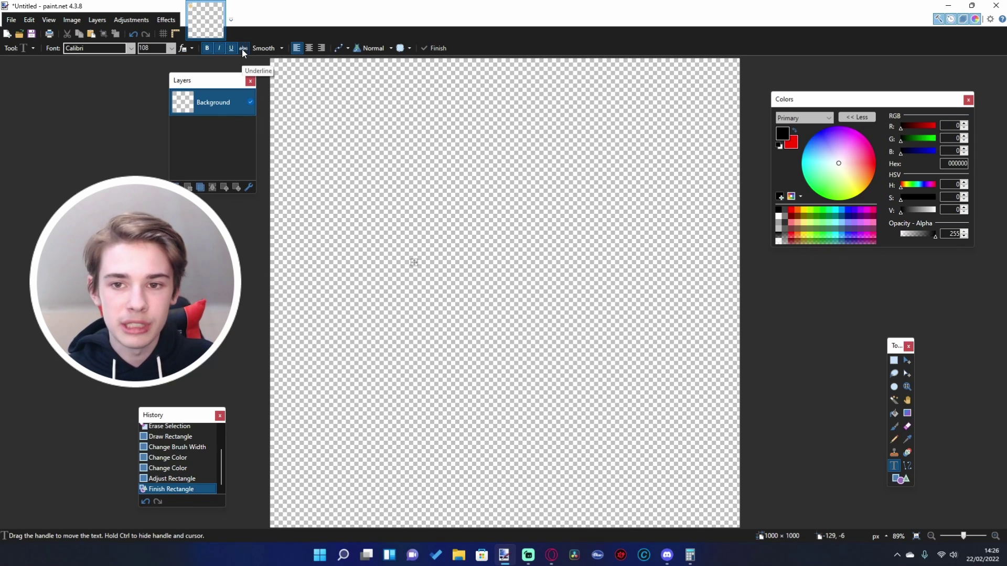
click(243, 49)
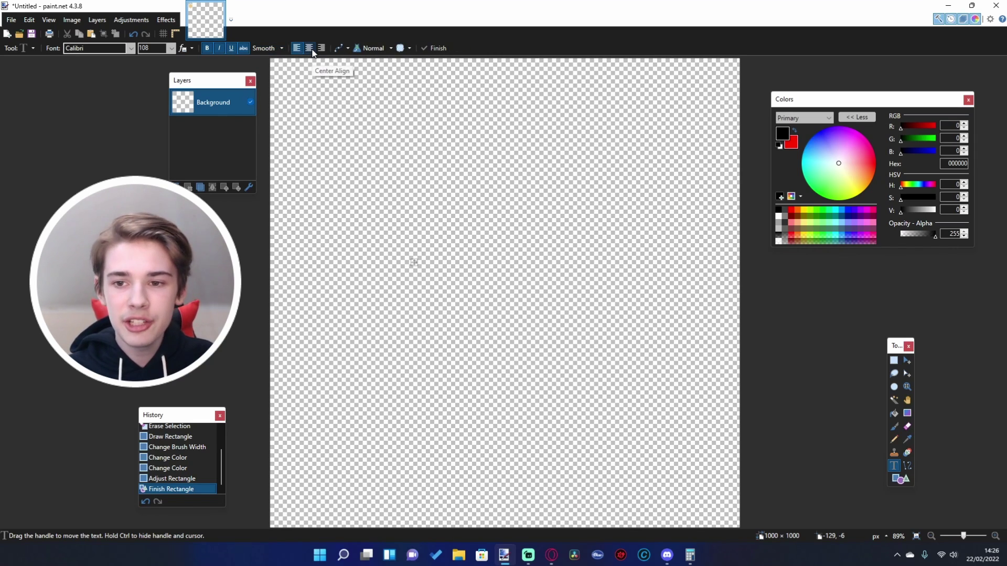
click(406, 278)
text(hello)
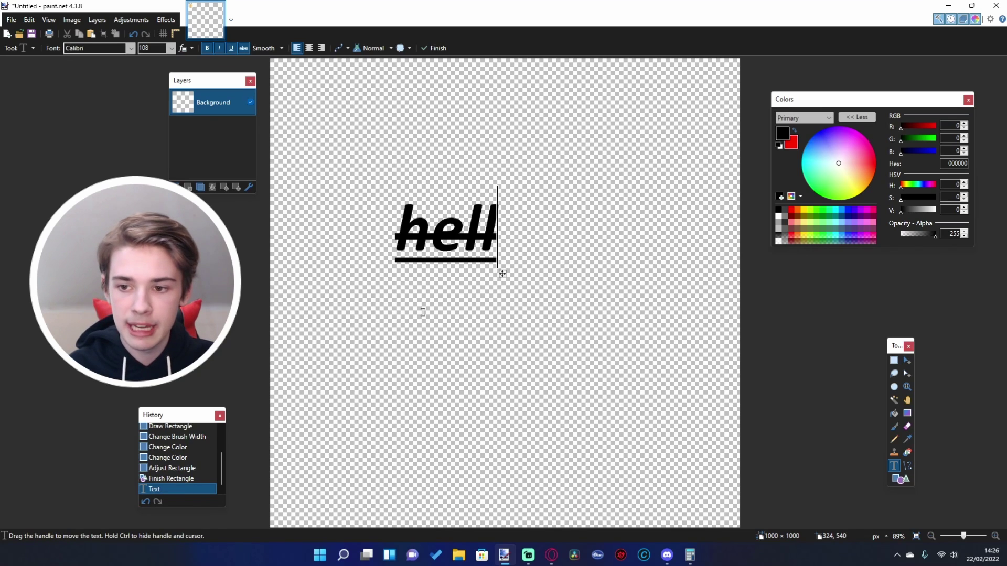
Step: Make 'hello' plain, right-align it, finish the text and select the Paintbrush
click(207, 47)
click(219, 48)
click(230, 47)
click(244, 48)
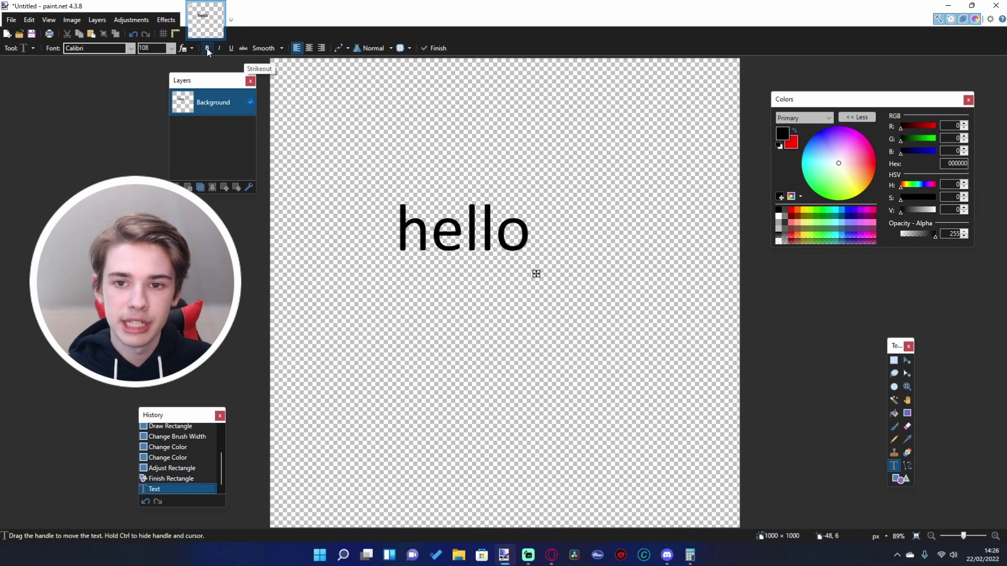
click(206, 49)
click(206, 48)
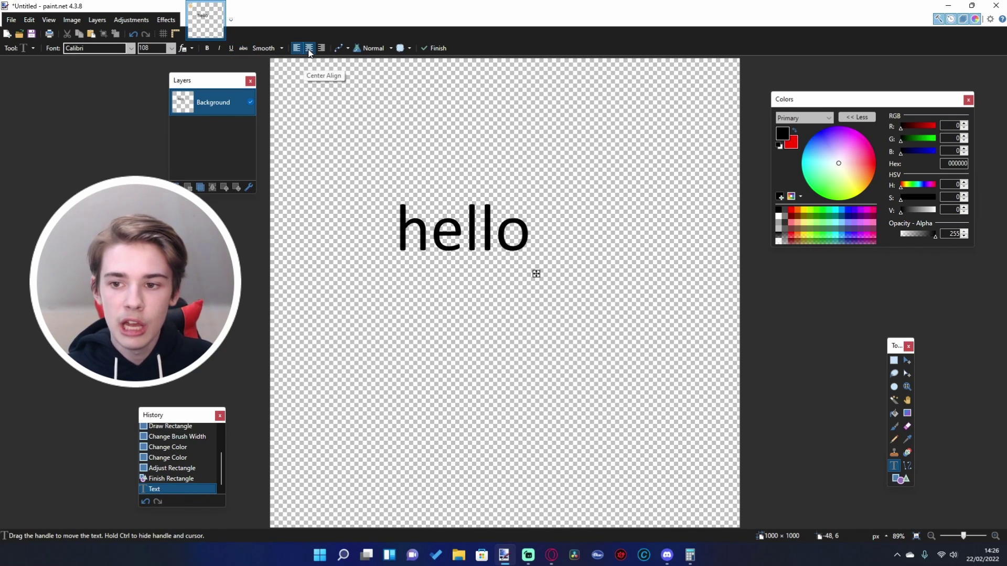
click(316, 51)
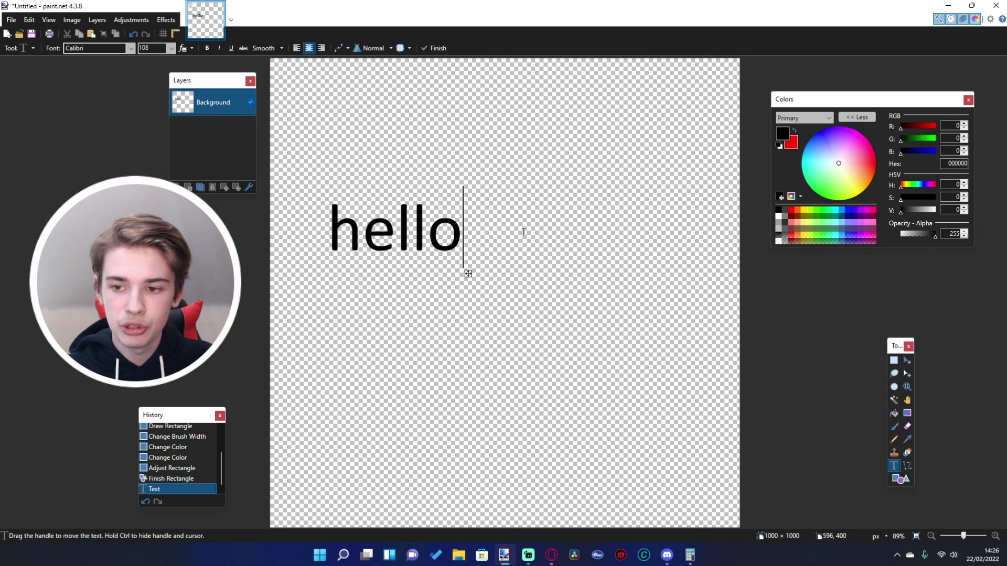
click(322, 48)
click(894, 360)
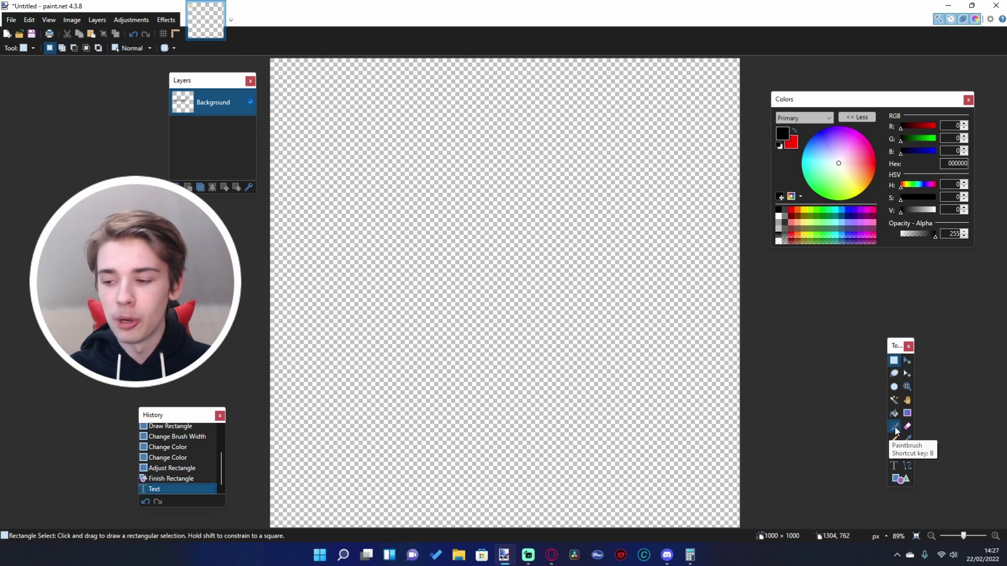
click(894, 426)
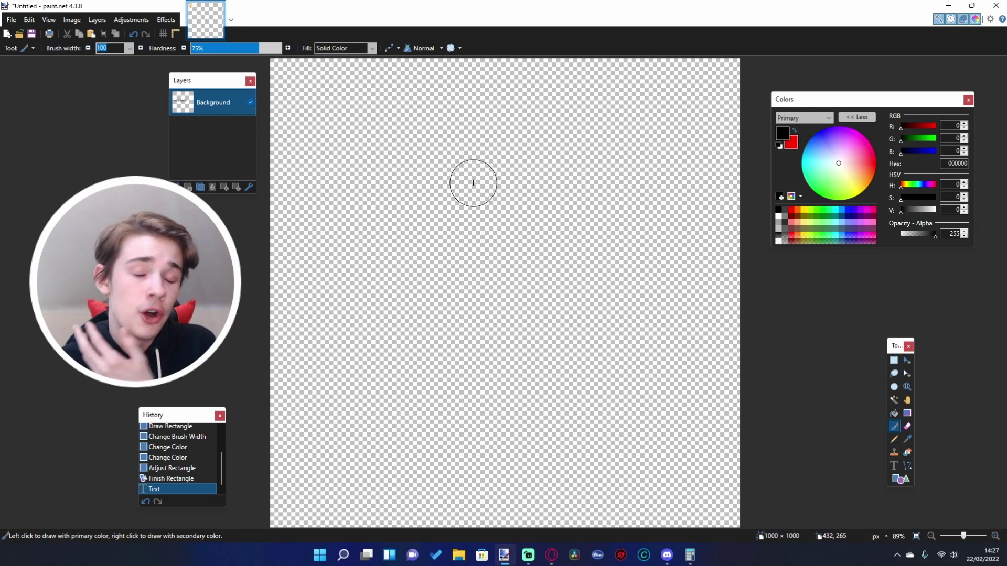